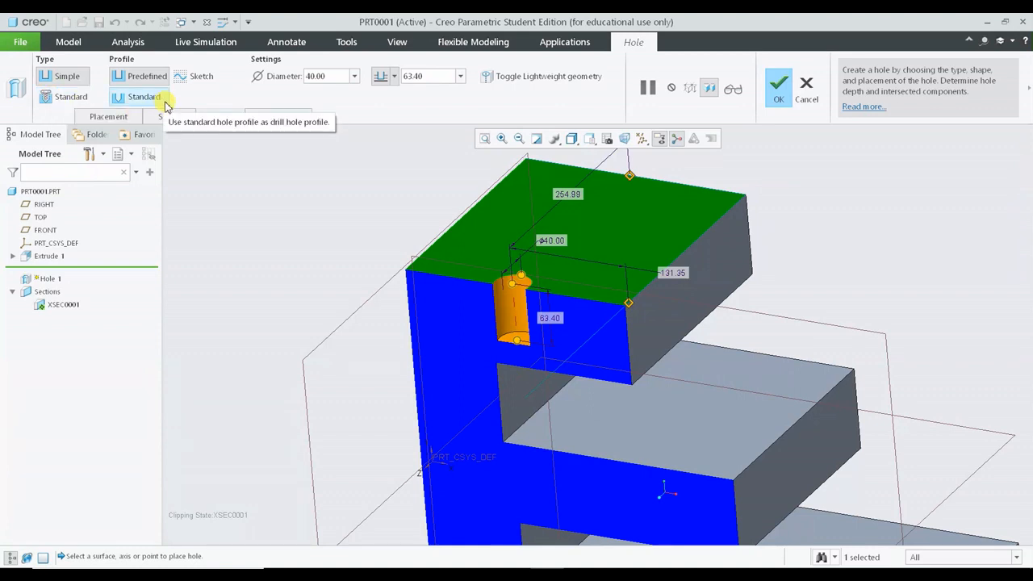
Change the hole to a standard tapped hole and display its shape settings and the available thread types.
left_click(60, 98)
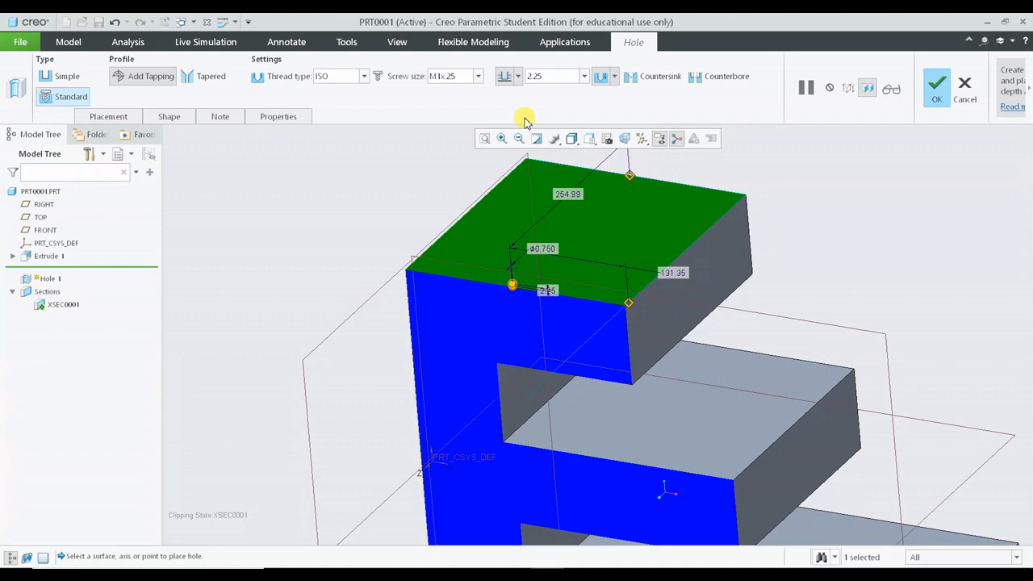
left_click(160, 121)
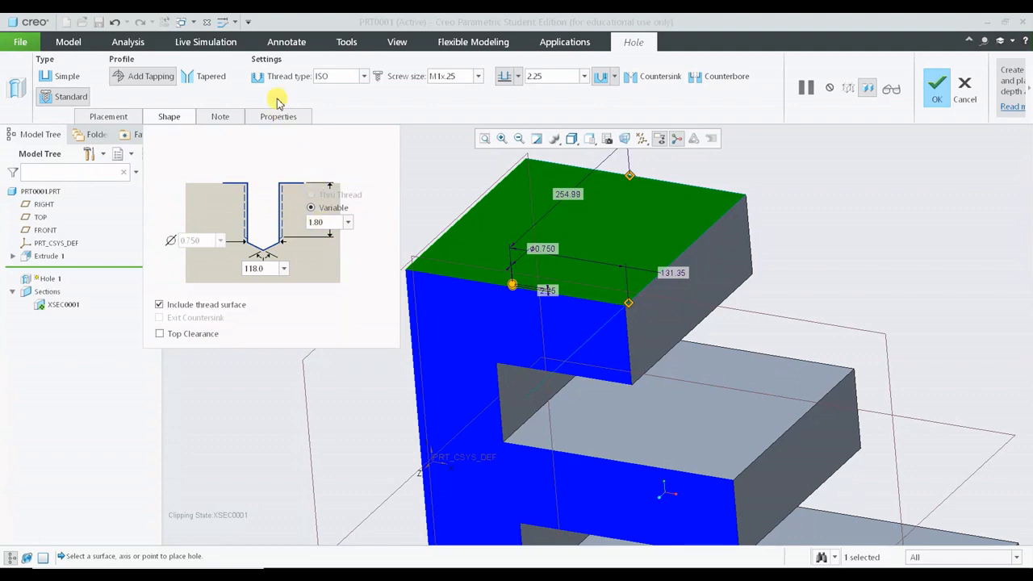
left_click(365, 78)
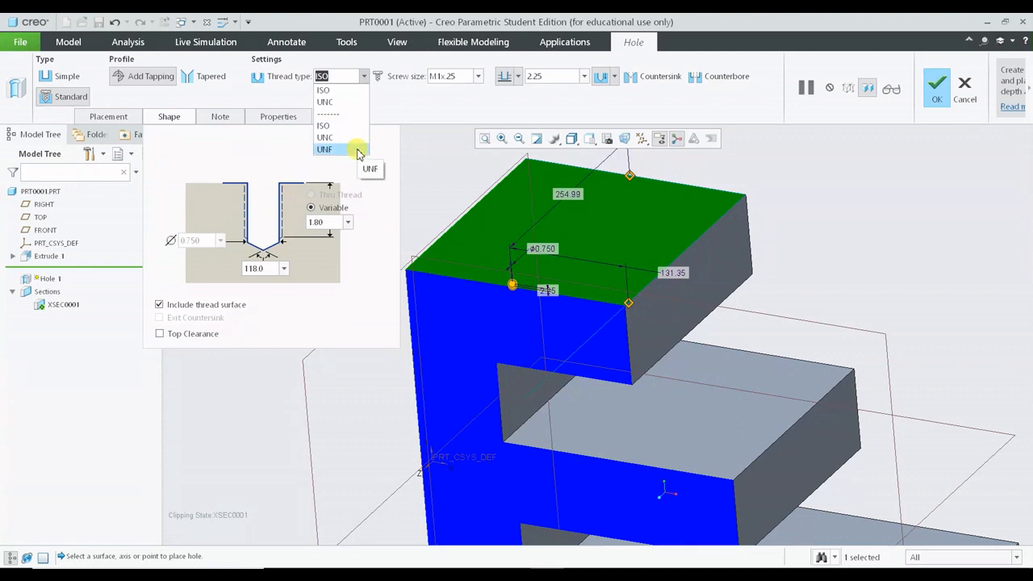
left_click(363, 77)
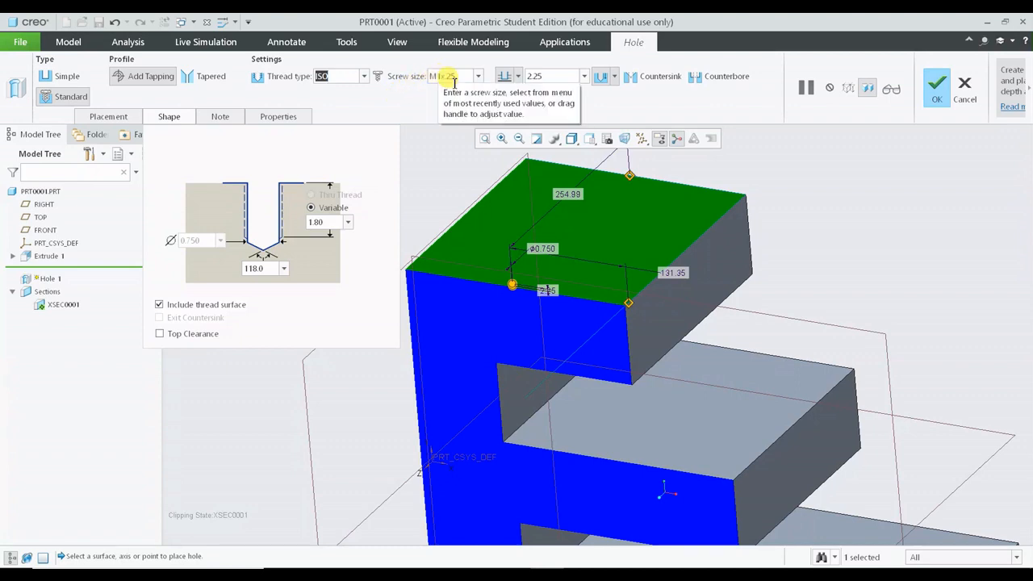
Try the UNC thread type on the standard hole and set it back to ISO.
left_click(364, 76)
left_click(335, 139)
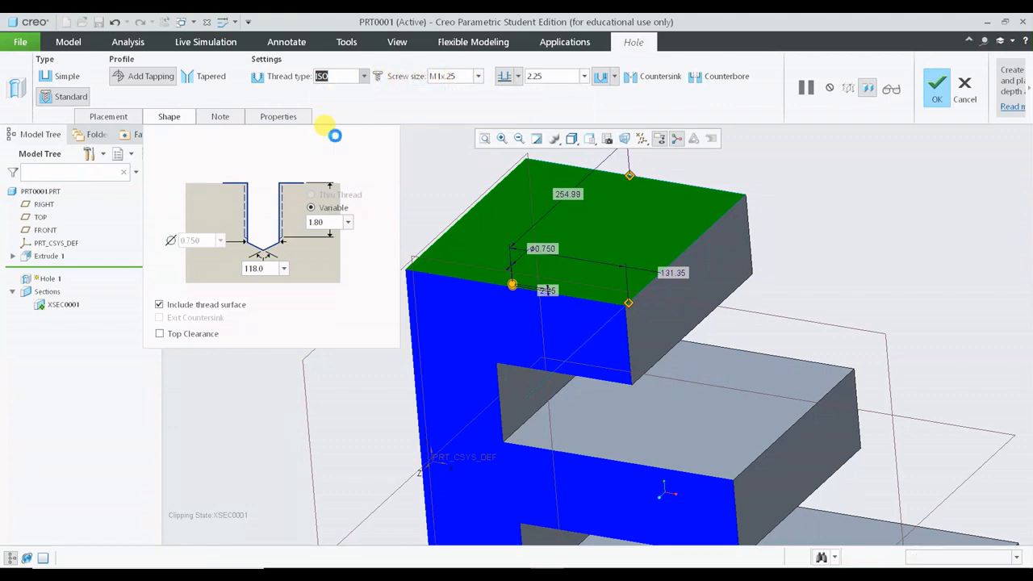
left_click(363, 76)
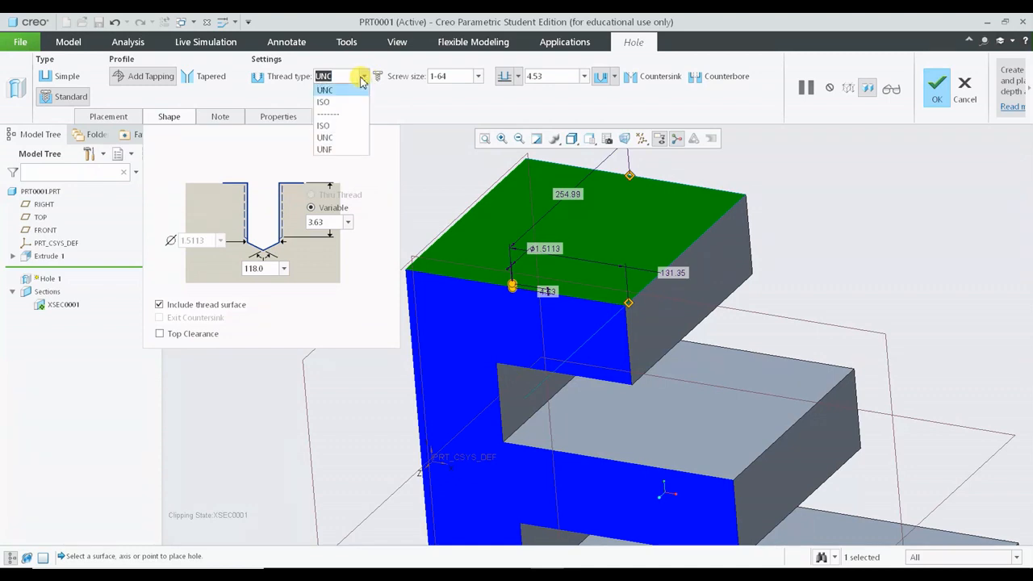
left_click(335, 126)
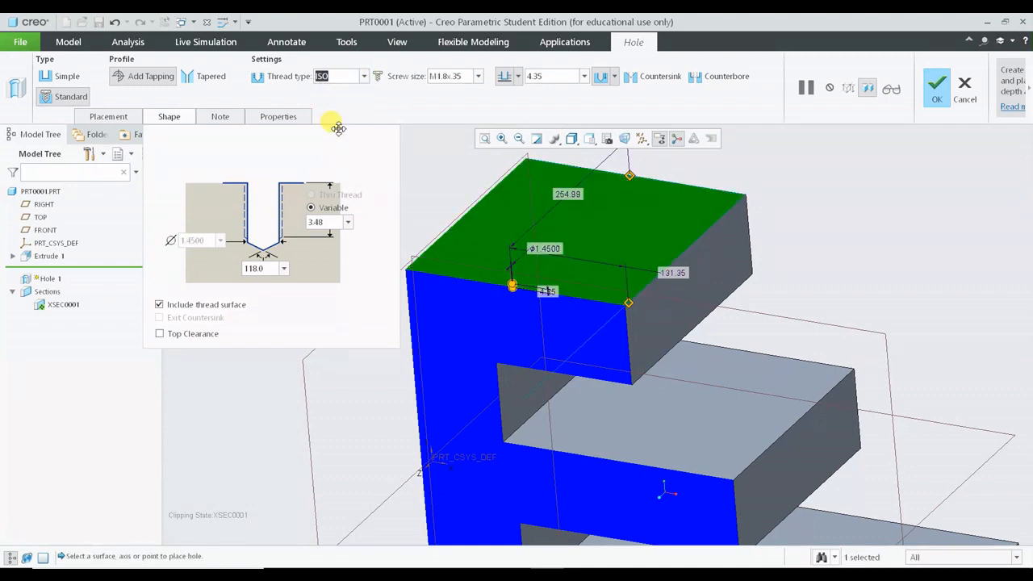
Set the ISO screw size to M7x.75 and shift the hole onto the upper edge of the blue section face.
left_click(478, 76)
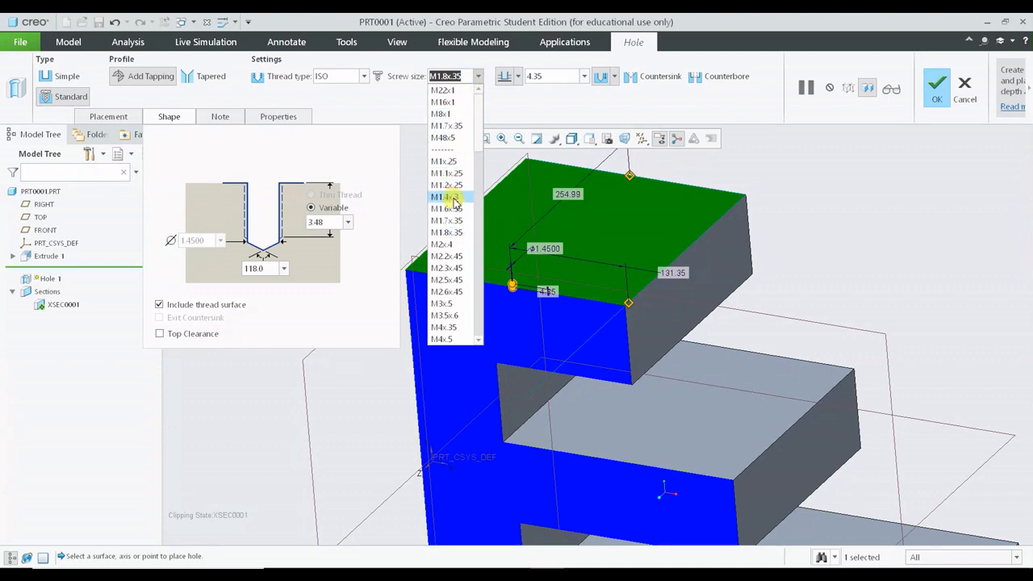
scroll(442, 273, "down", 15)
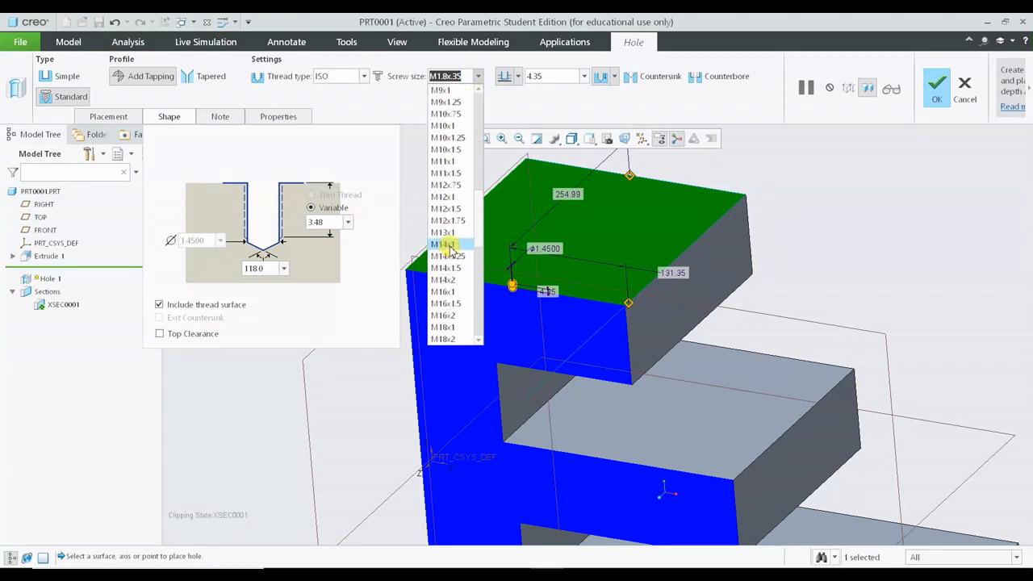
scroll(448, 251, "down", 3)
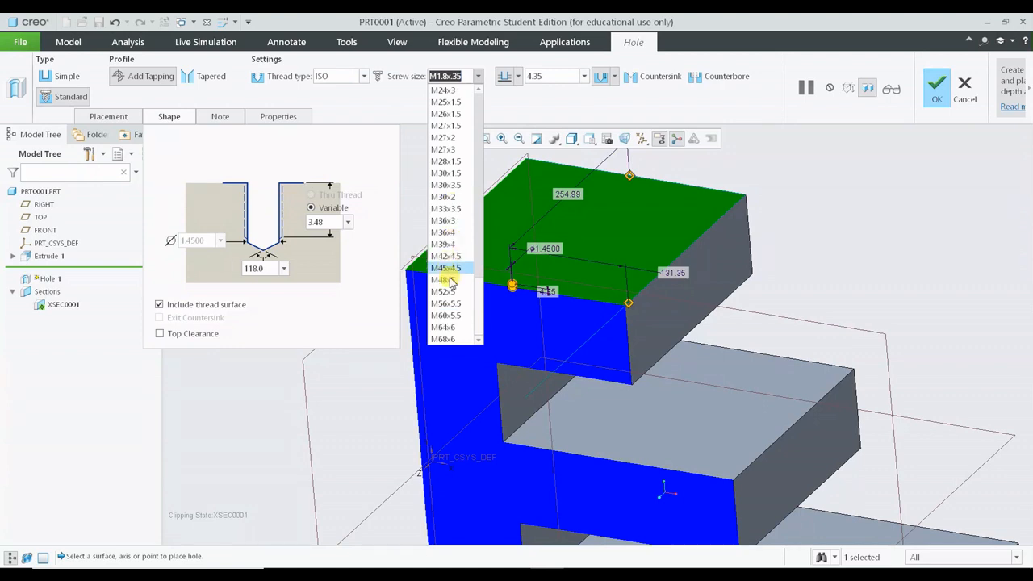
scroll(451, 242, "up", 12)
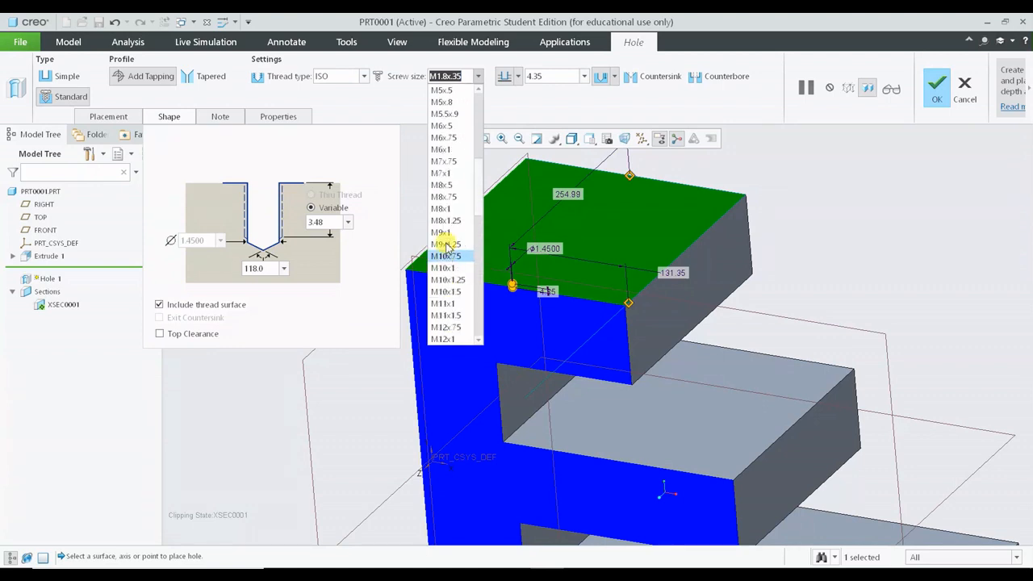
left_click(454, 161)
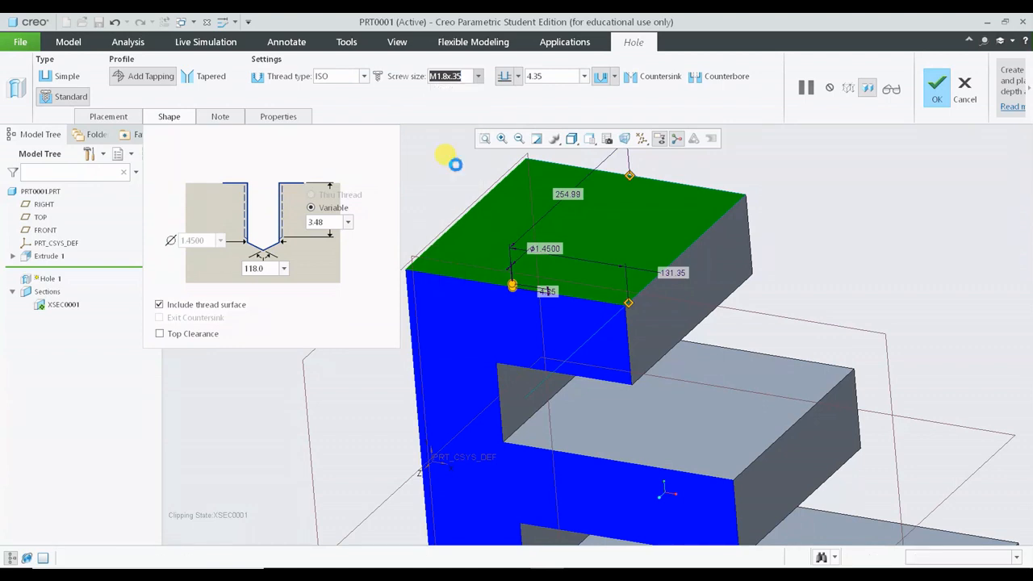
scroll(488, 275, "up", 5)
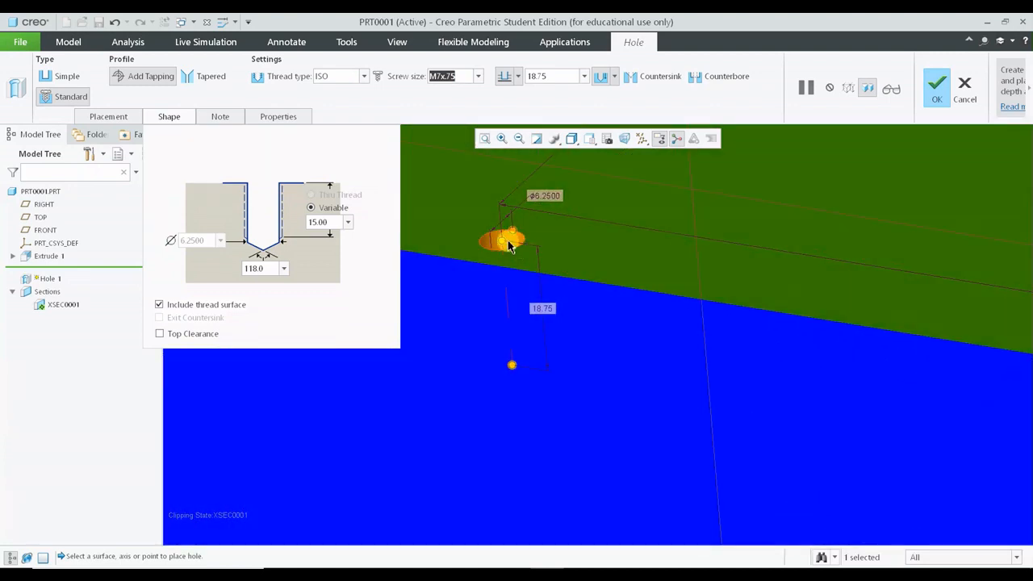
left_click_drag(502, 244, 489, 269)
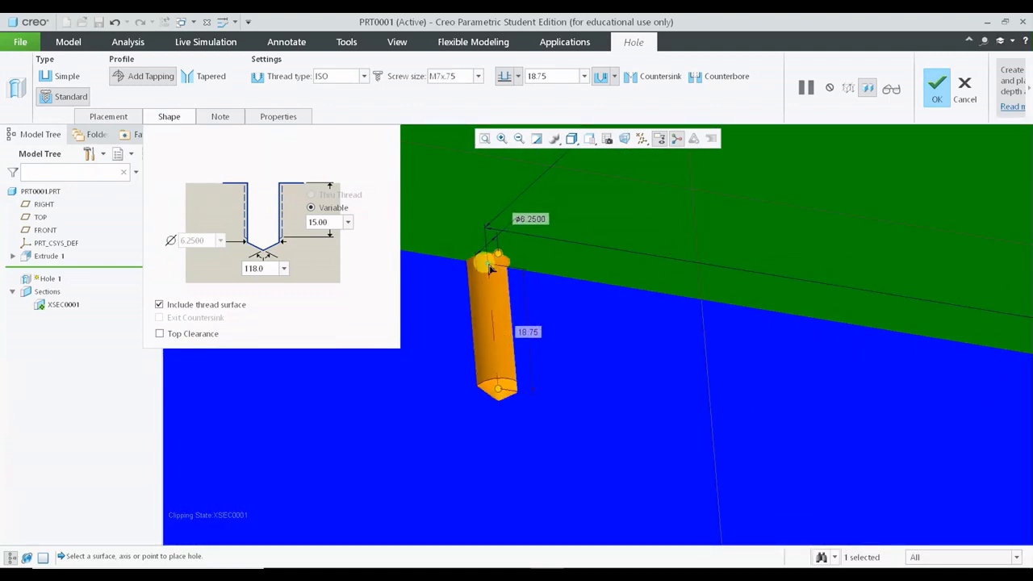
Change the tapped hole's ISO screw size to M14x1.
left_click(476, 77)
left_click(463, 95)
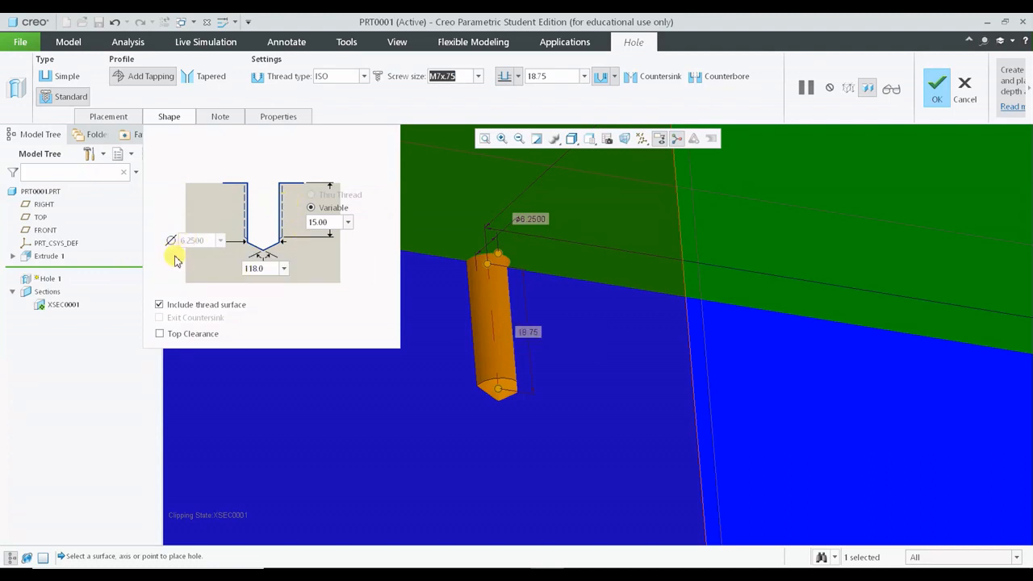
left_click(478, 75)
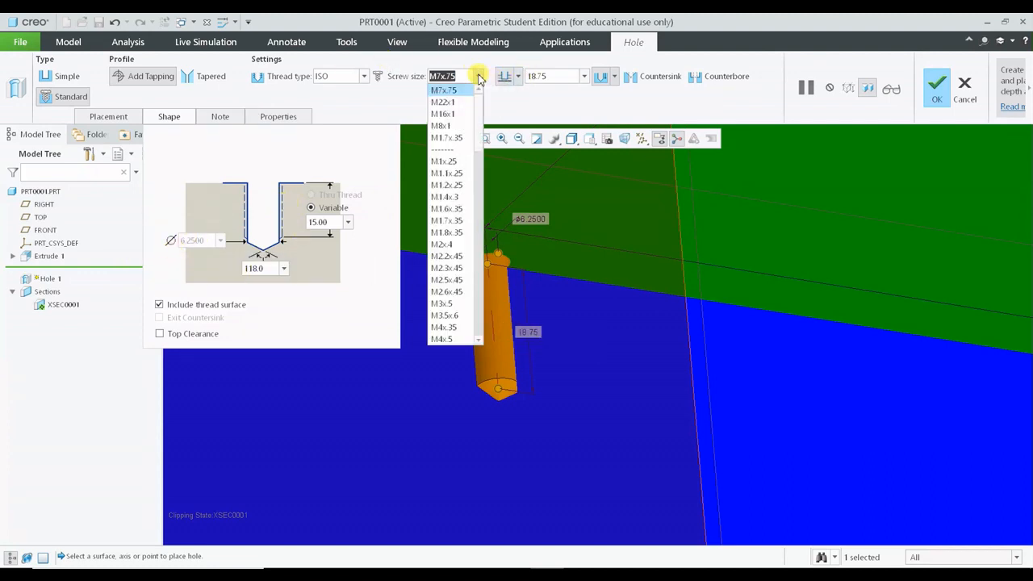
scroll(443, 234, "down", 9)
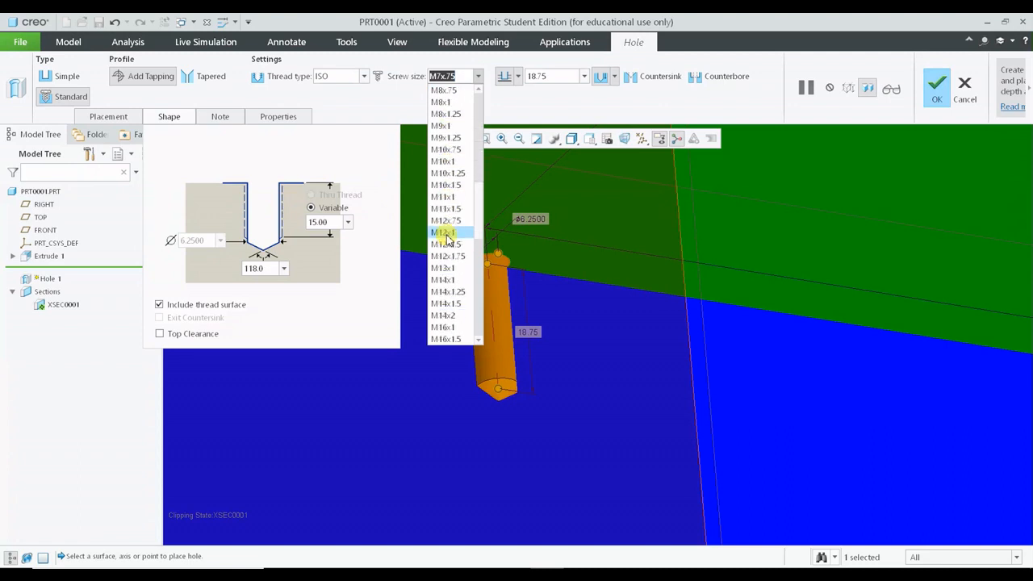
left_click(442, 234)
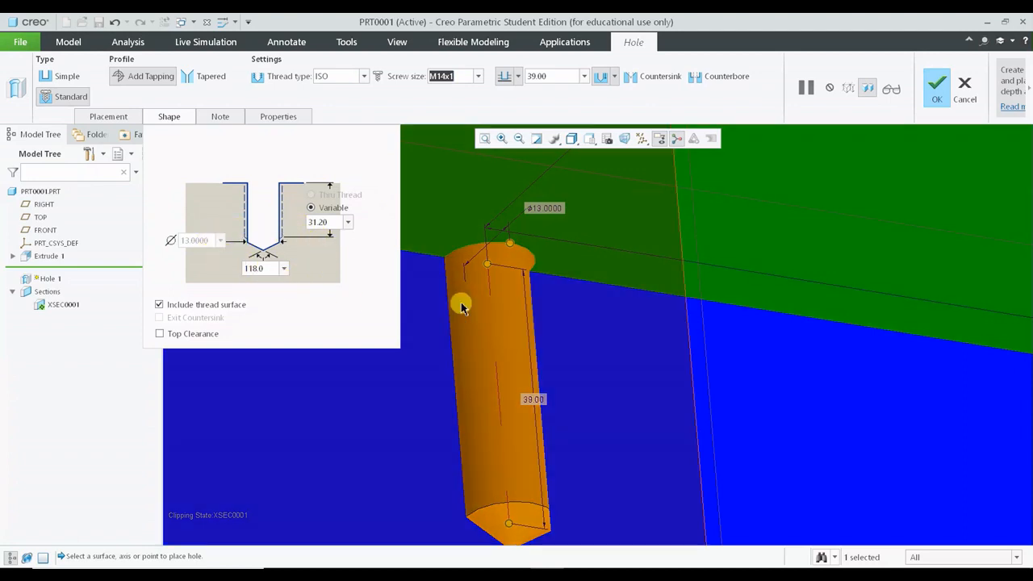
left_click(274, 272)
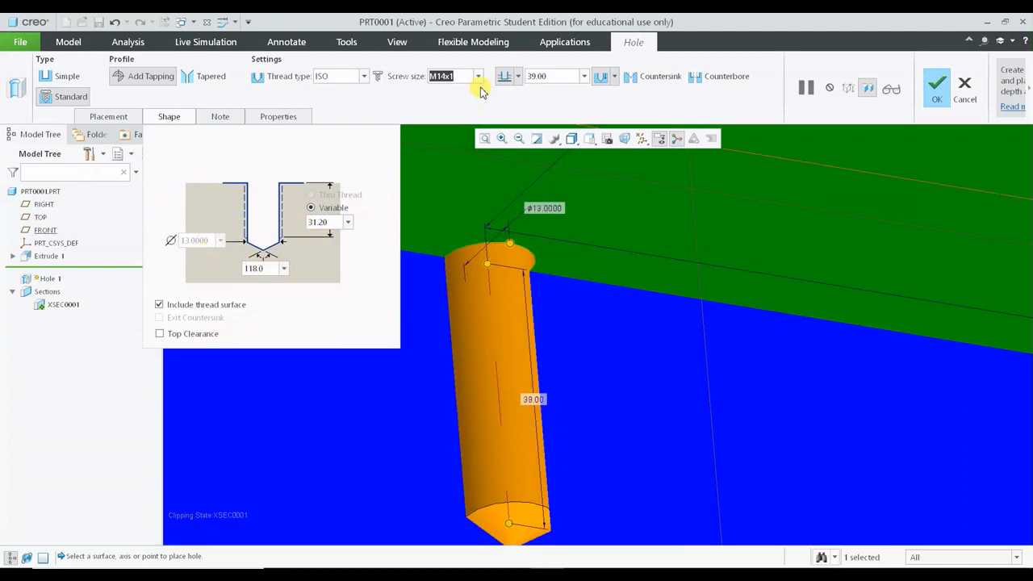
Enlarge the tapped hole by choosing the ISO screw size M24x3.
left_click(477, 75)
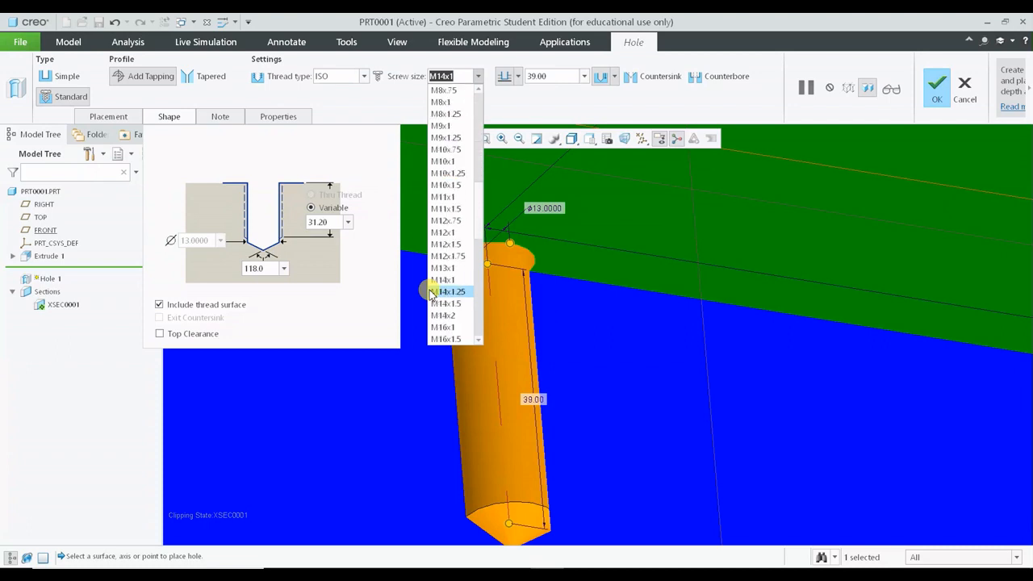
scroll(436, 294, "down", 7)
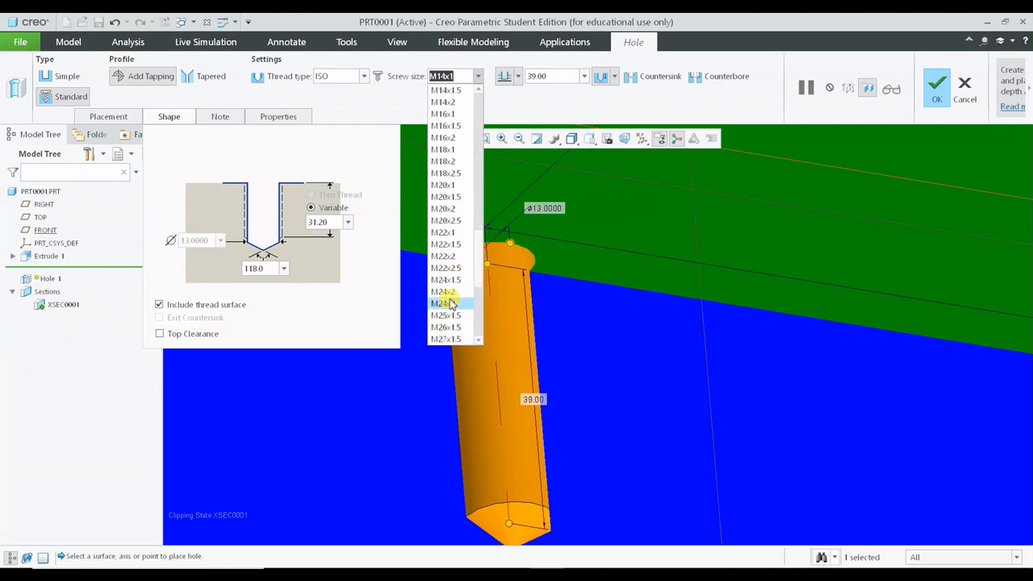
left_click(449, 303)
scroll(653, 383, "up", 4)
scroll(652, 384, "up", 1)
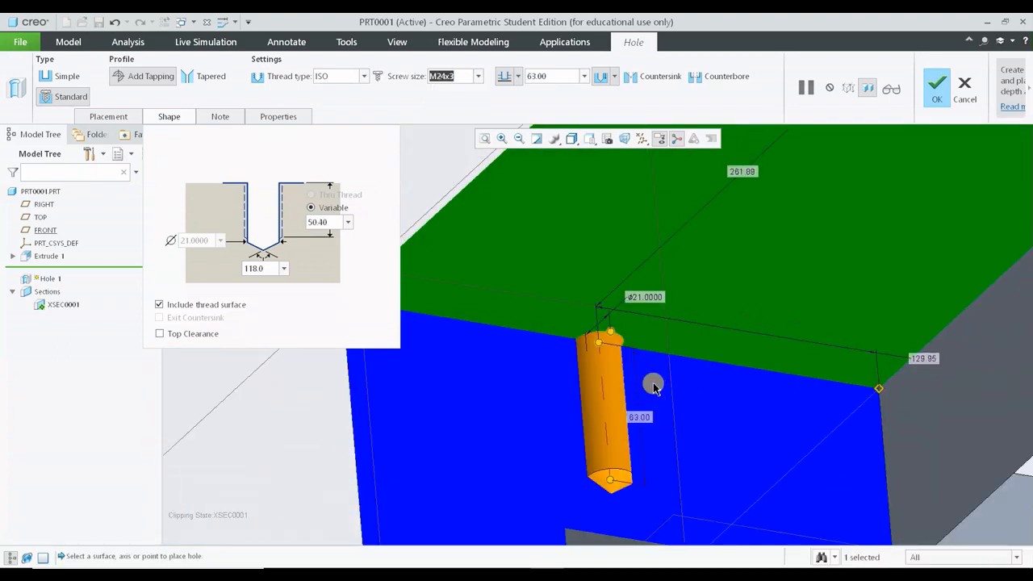
scroll(617, 347, "up", 2)
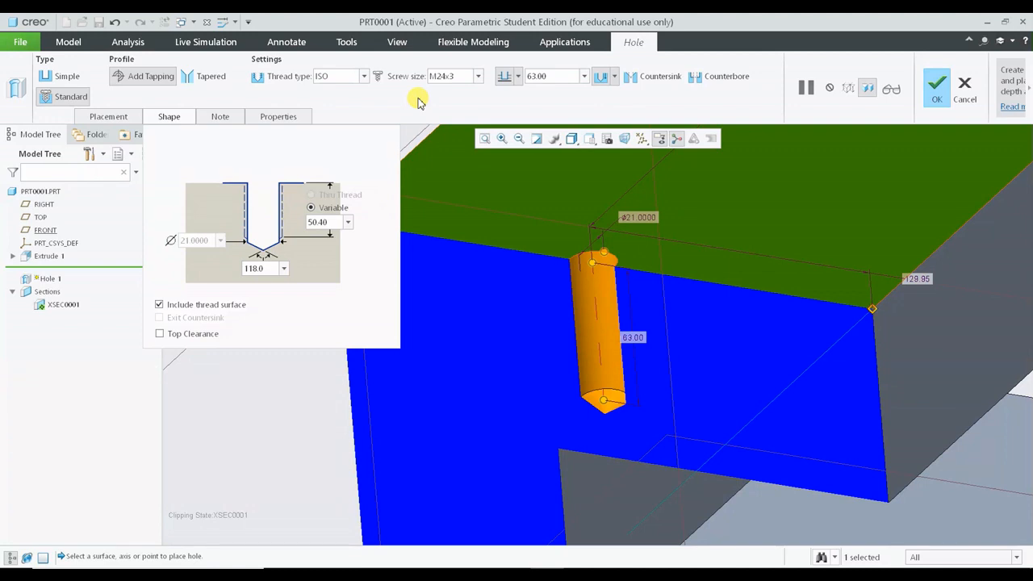
Switch the hole type to Simple for comparison and return it to Standard.
left_click(60, 76)
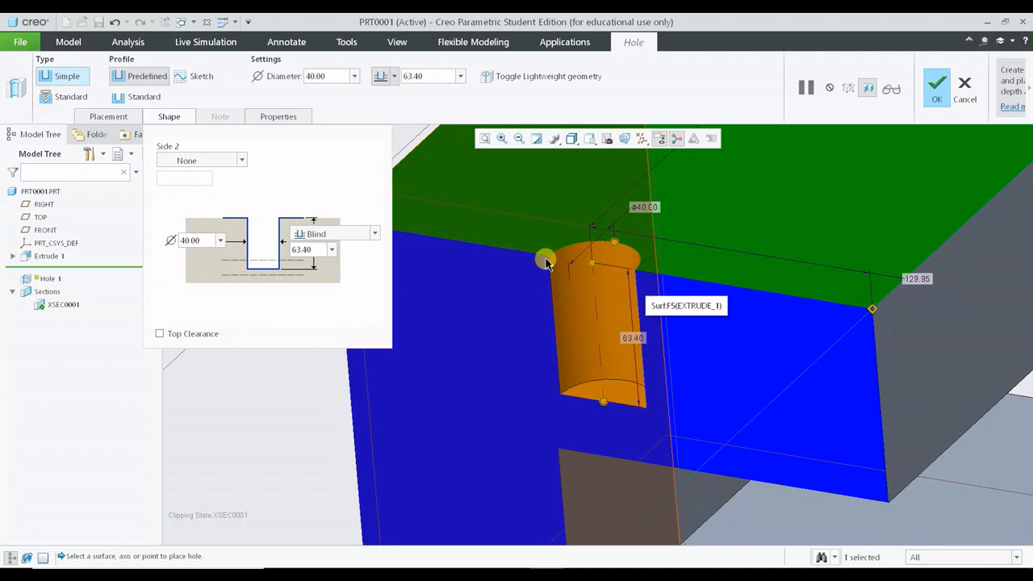
left_click(69, 97)
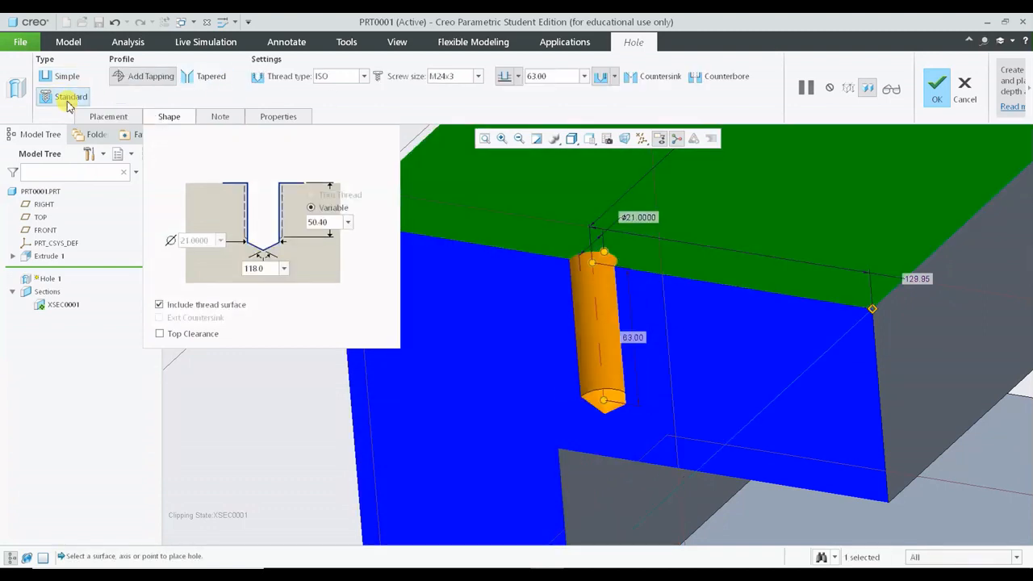
left_click(477, 76)
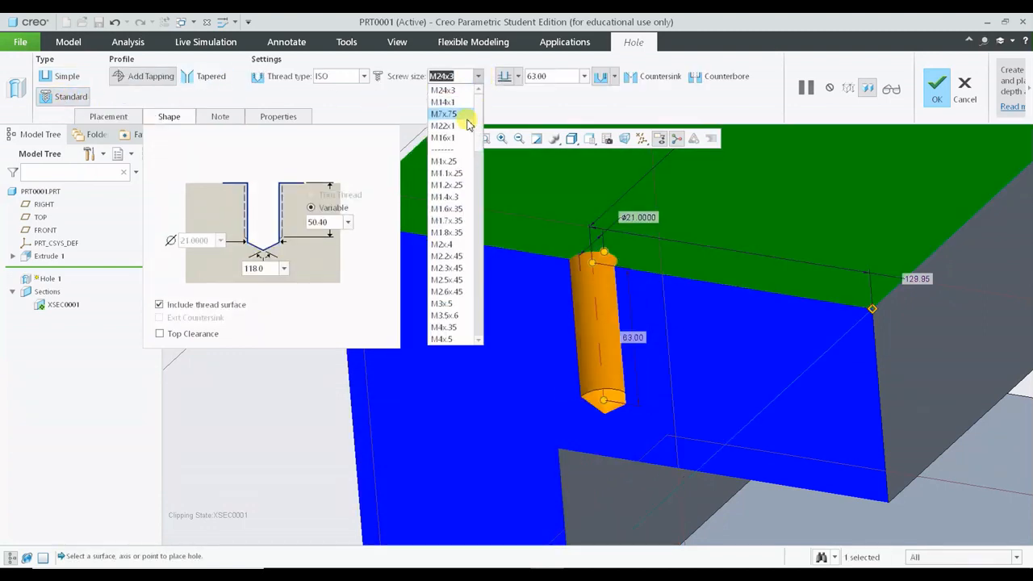
Set the tapped hole's thread type to UNC with screw size 1/2-13 and review the other UNC sizes.
left_click(364, 76)
left_click(364, 76)
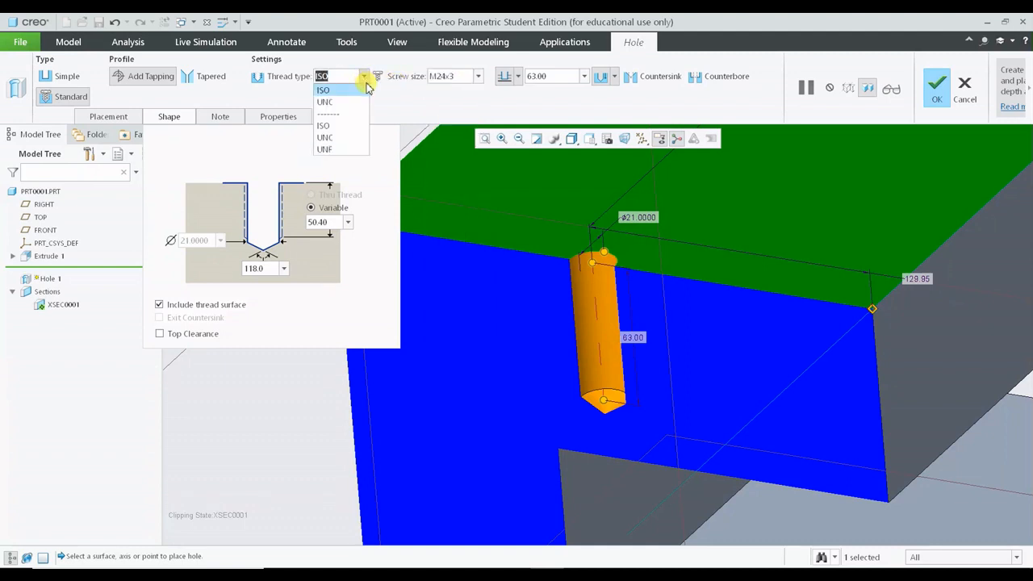
left_click(353, 139)
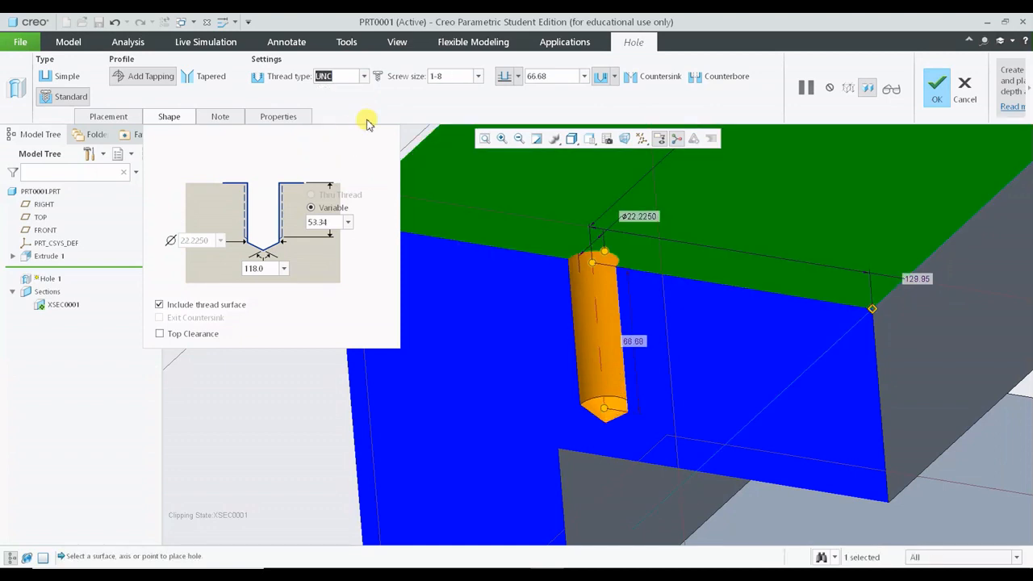
left_click(477, 75)
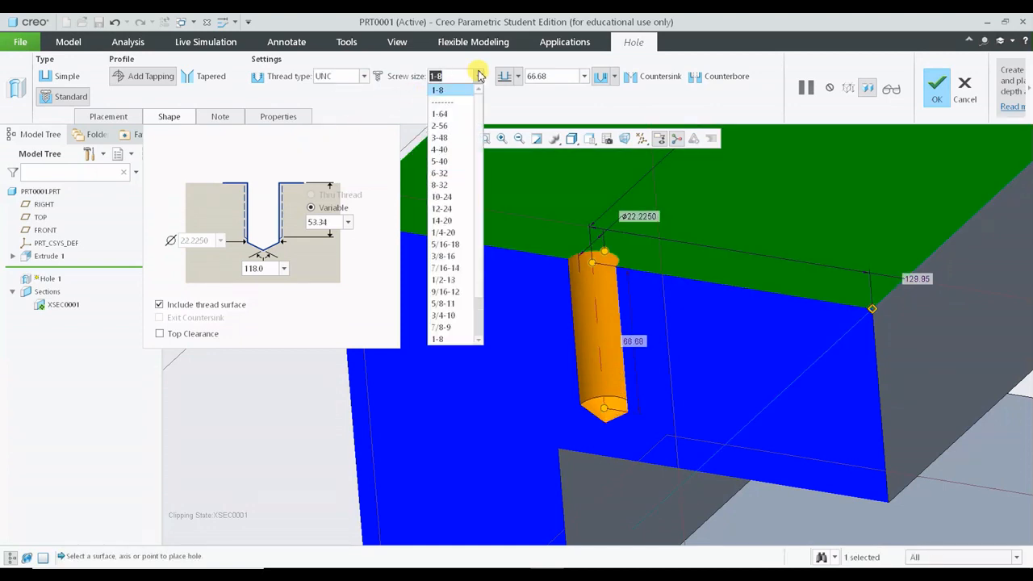
left_click(458, 232)
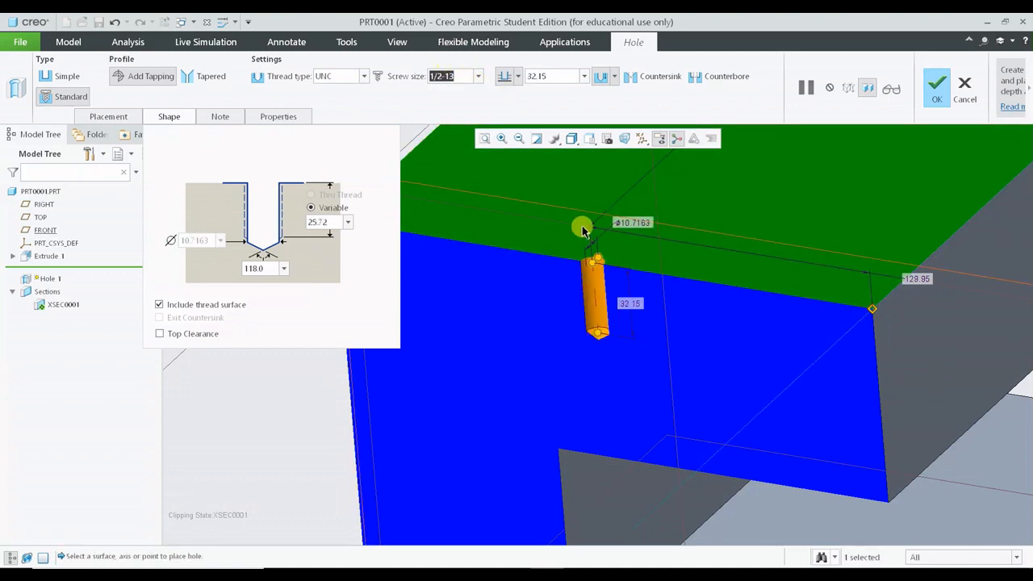
left_click(477, 76)
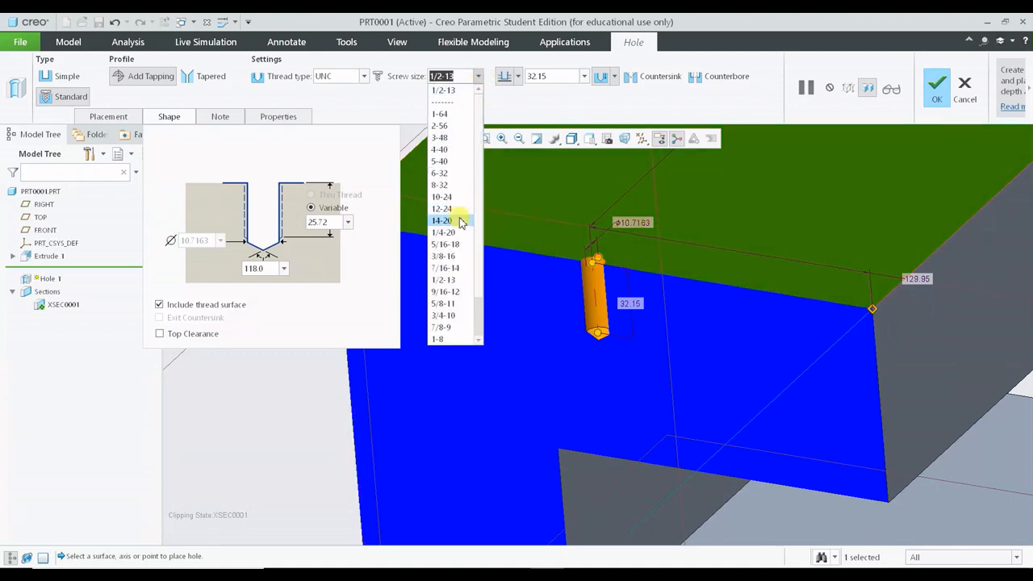
scroll(460, 222, "down", 2)
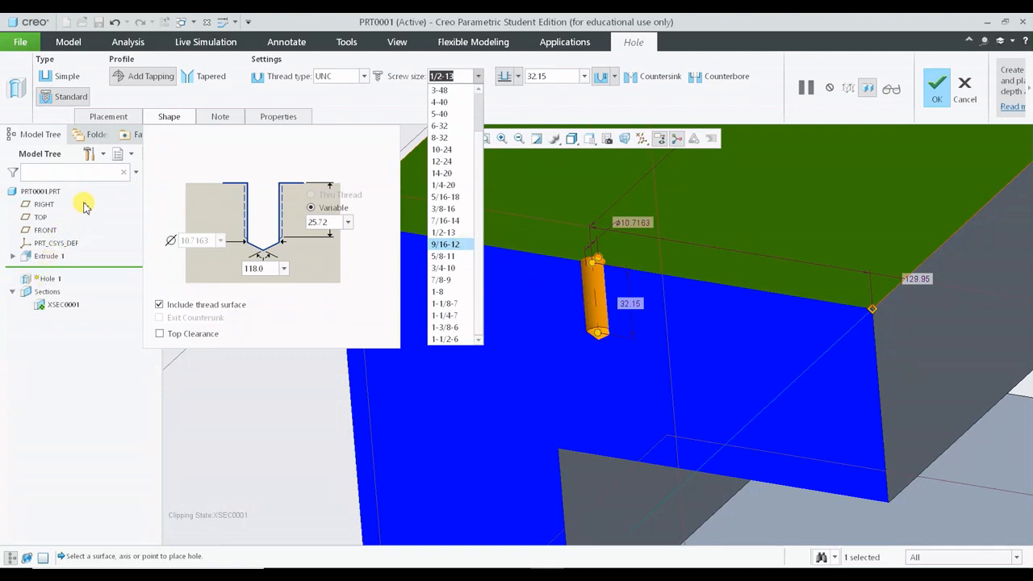
Change the standard hole's profile to Tapered and set its ISO_7/1 screw size to Rc1-1/2.
left_click(223, 84)
left_click(224, 86)
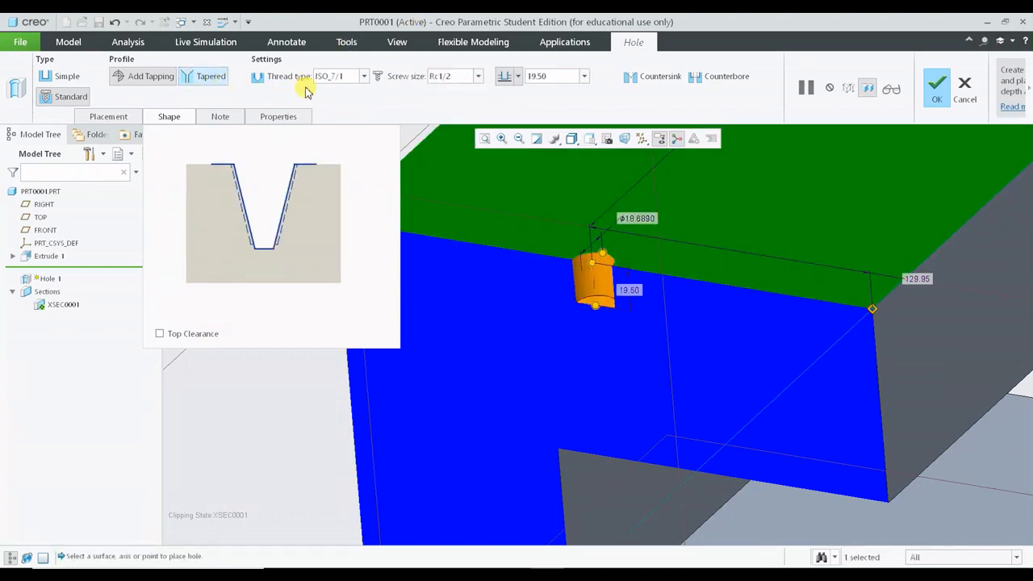
left_click(477, 76)
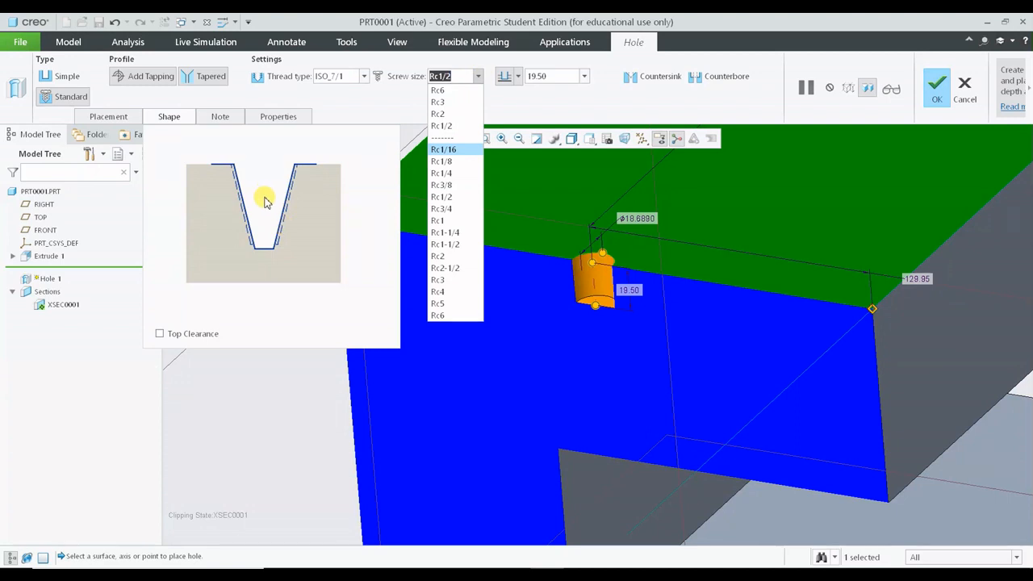
left_click(445, 244)
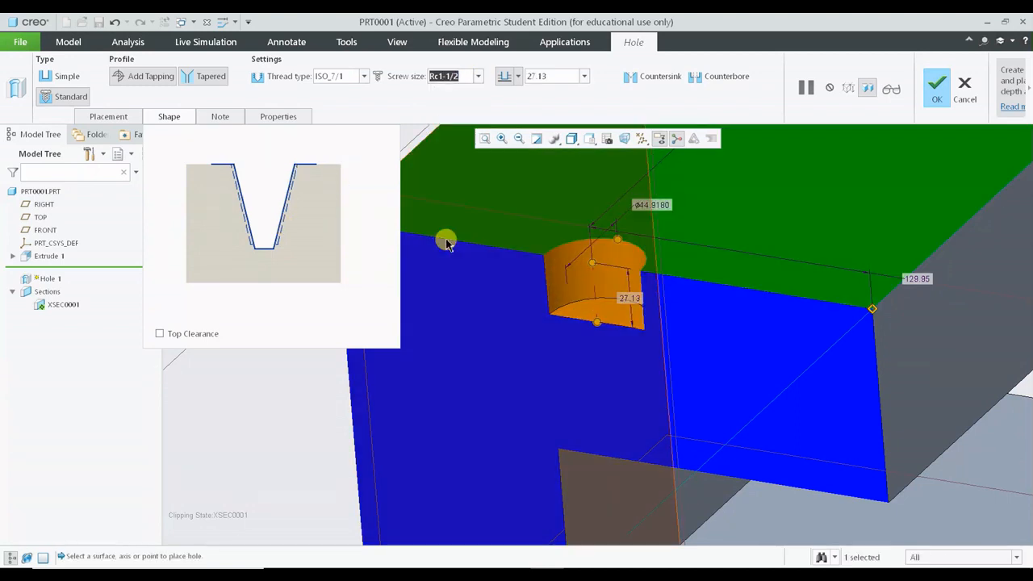
Try the ISO_7/1 screw sizes Rc4 and Rc2 on the tapered hole.
left_click(478, 76)
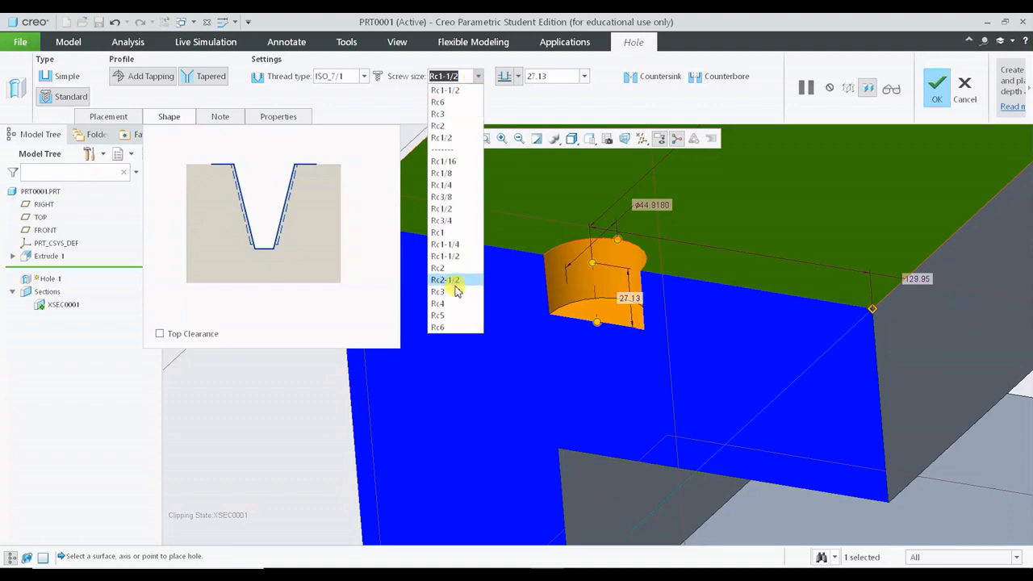
left_click(450, 301)
left_click(477, 76)
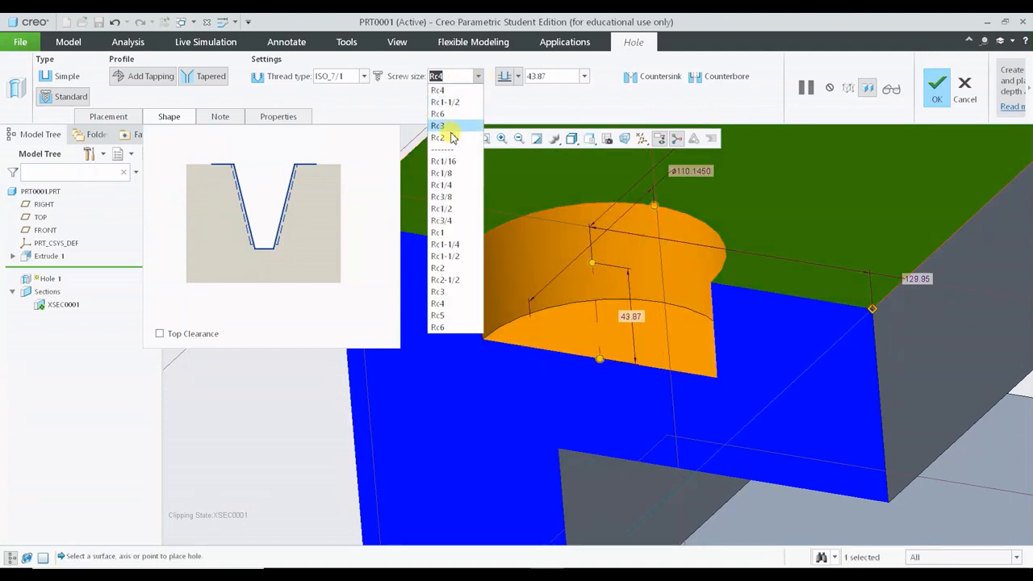
left_click(444, 137)
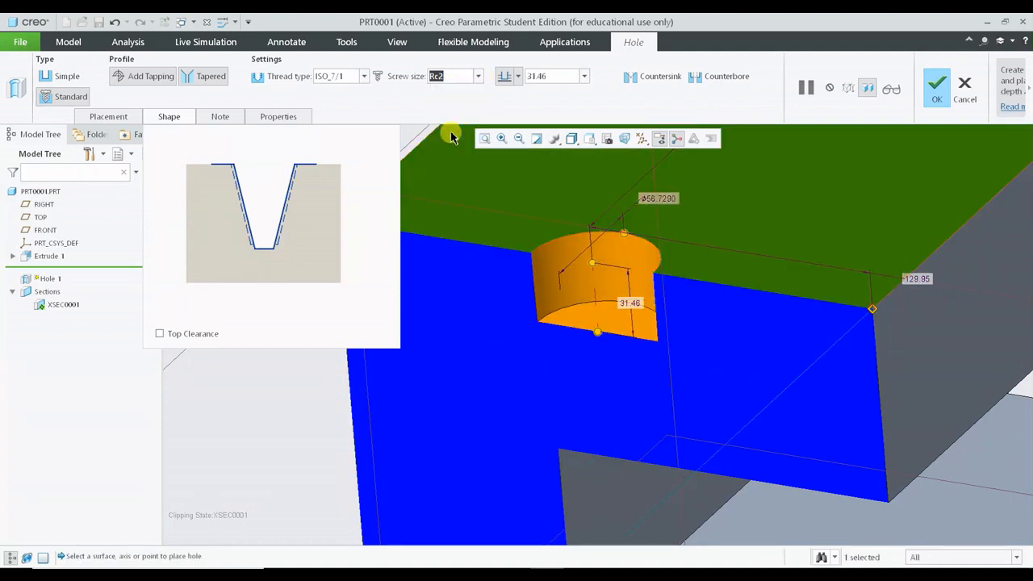
Turn off the tapered profile to return the standard hole to a straight tapped one with ISO threads.
left_click(201, 77)
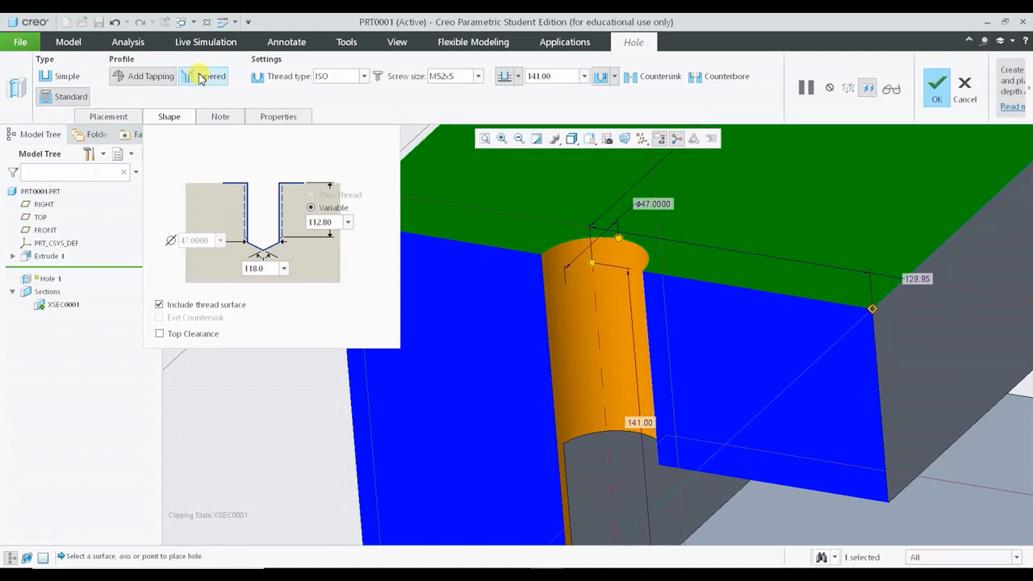
left_click(363, 76)
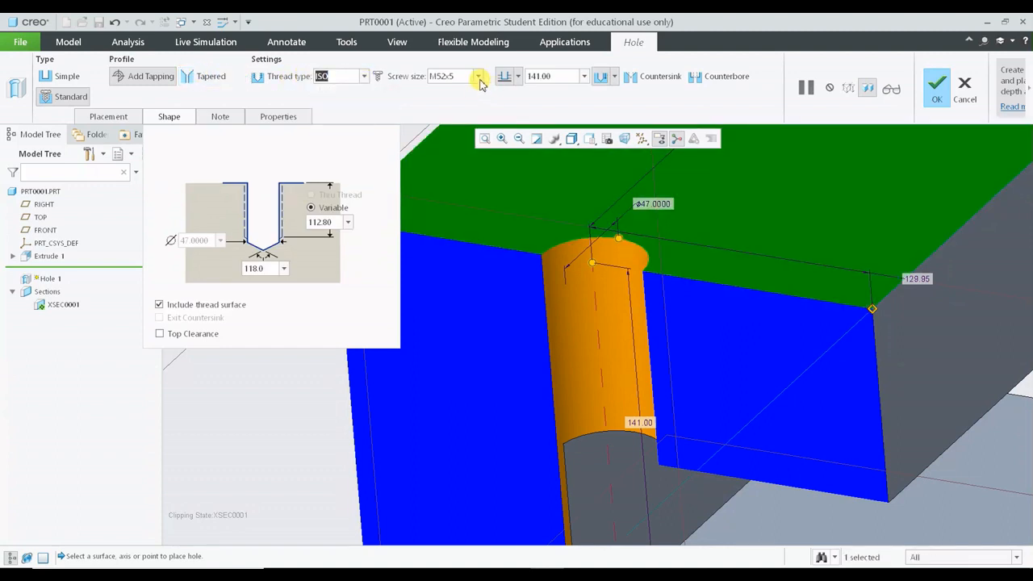
scroll(638, 295, "down", 5)
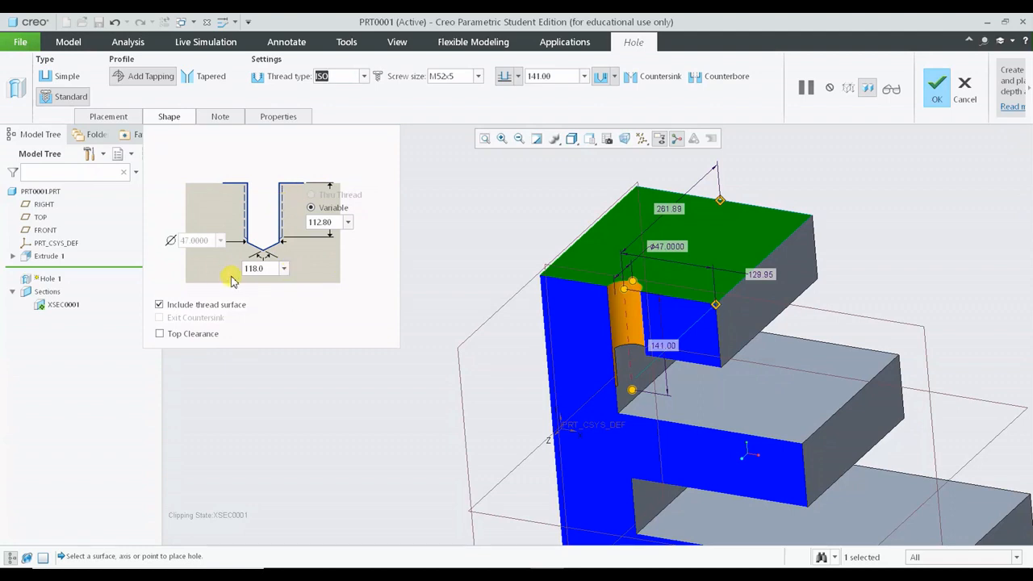
left_click(333, 226)
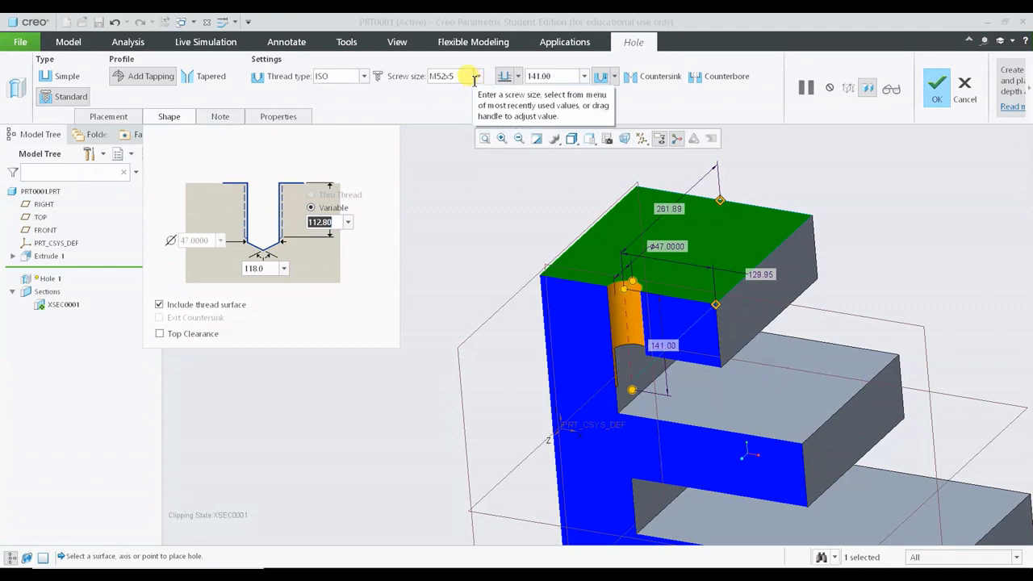
Add a countersink and a counterbore to the tapped hole and shift it to offsets of about 233 and 135.
left_click(640, 80)
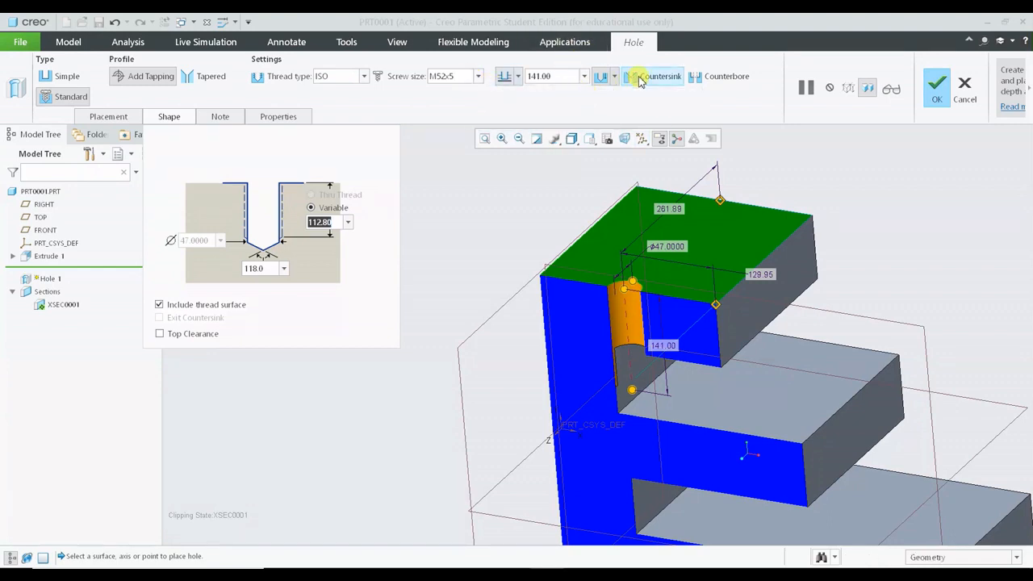
left_click(730, 78)
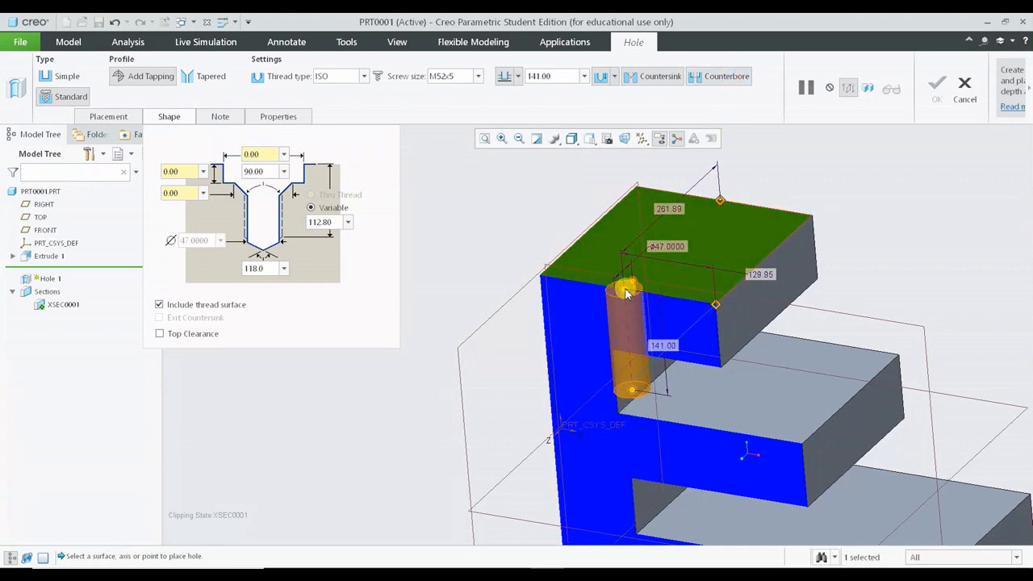
left_click_drag(624, 289, 633, 280)
Set the hole's counterbore diameter to 150 and its counterbore depth to 20.
left_click(271, 154)
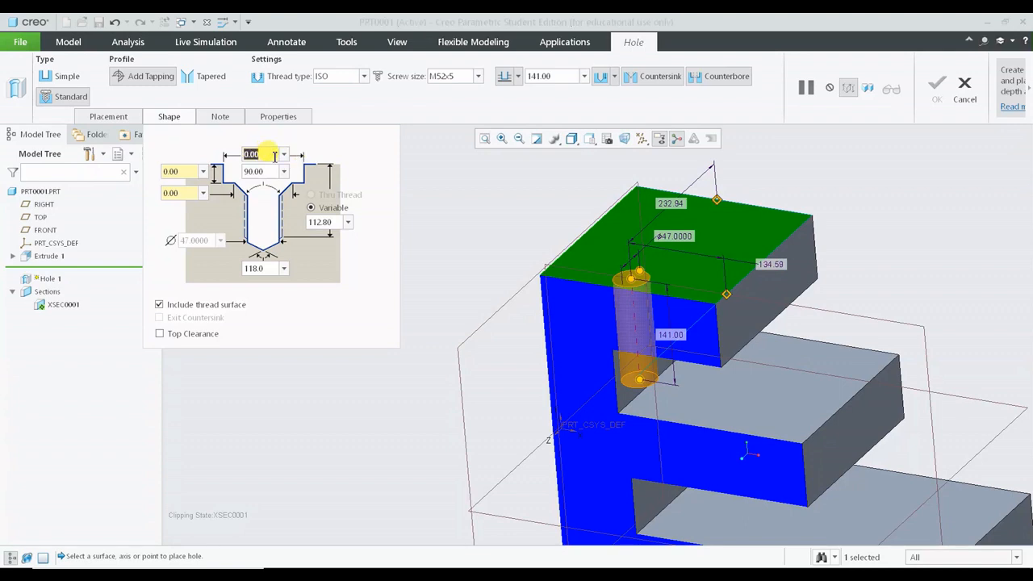
type("150")
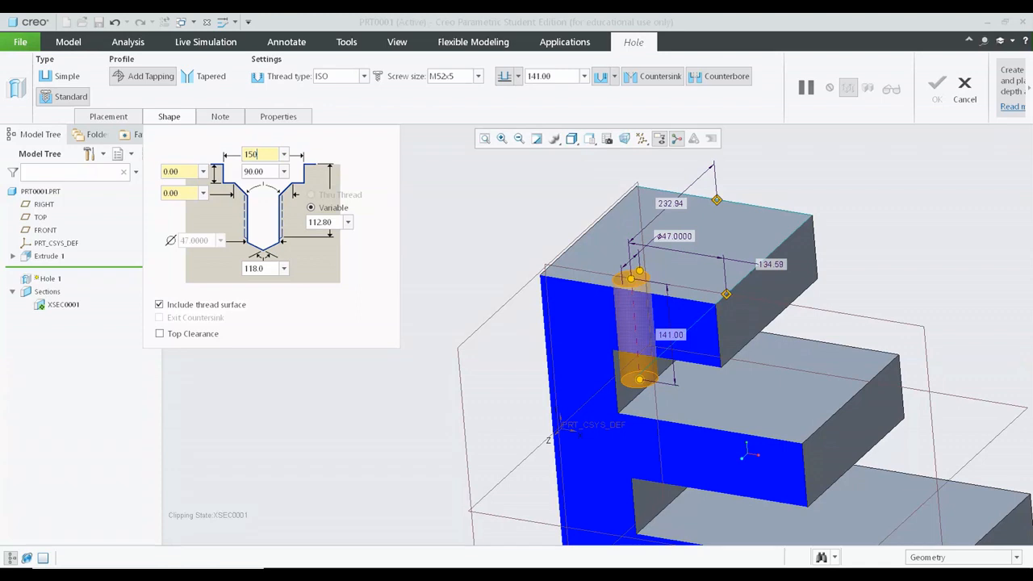
key("Return")
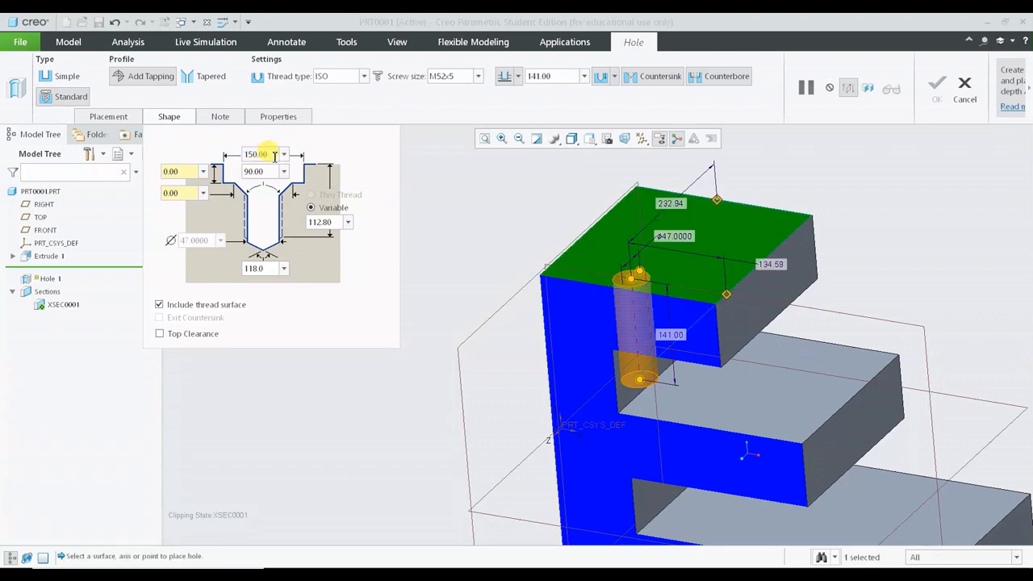
scroll(766, 282, "up", 3)
left_click(192, 172)
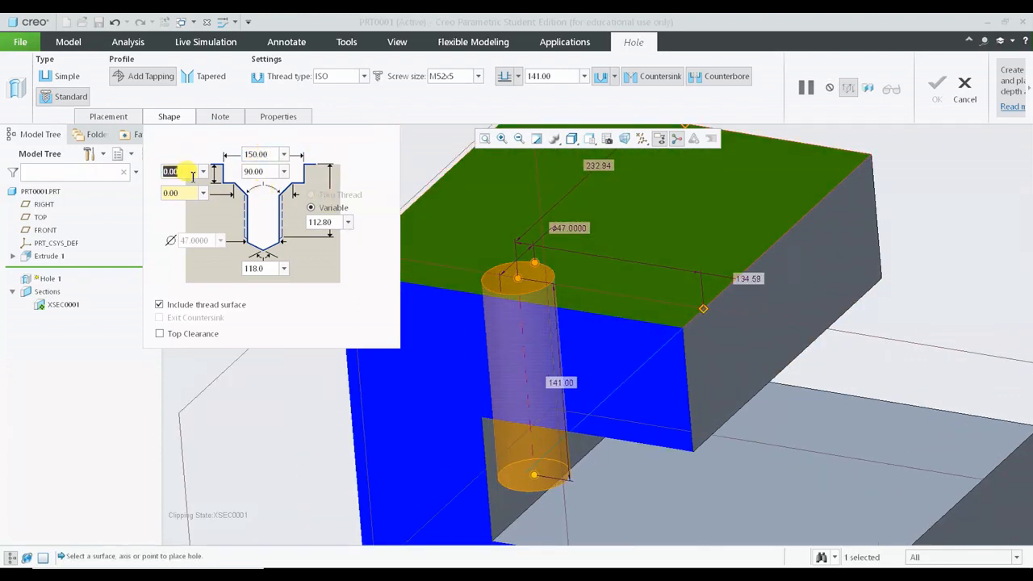
type("20.00")
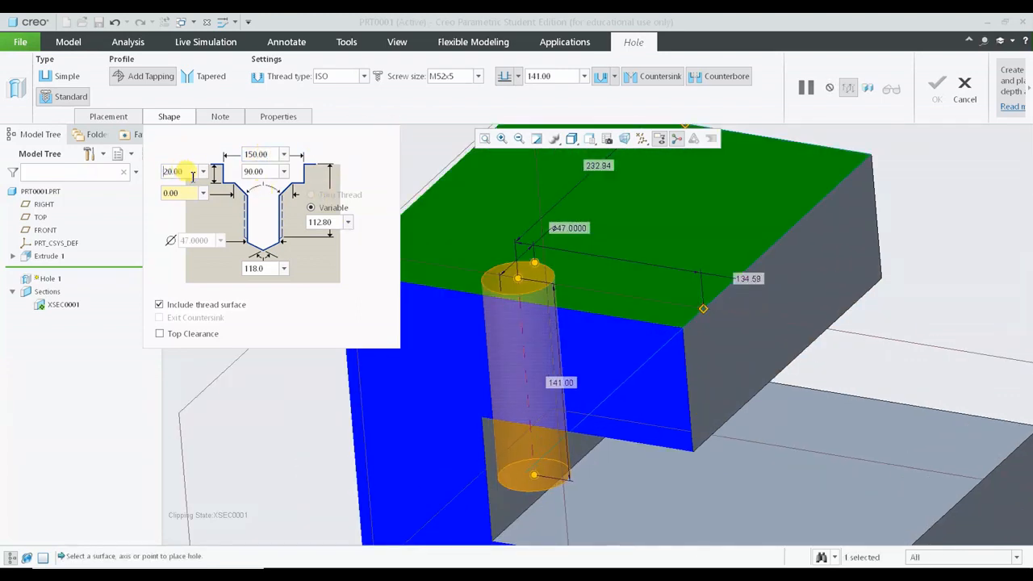
Try to set the hole's countersink diameter to 20.
left_click(181, 193)
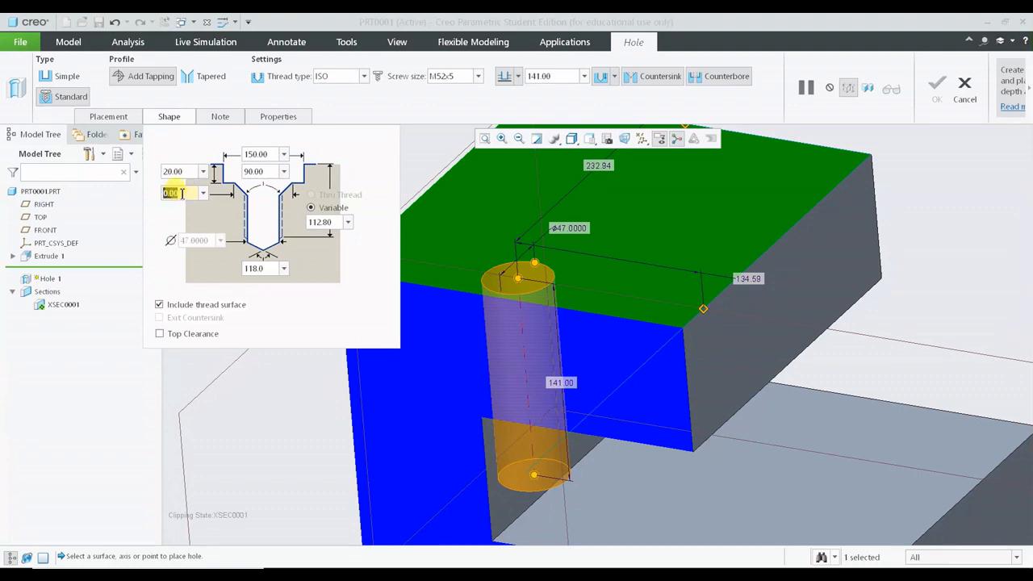
type("20")
key("Return")
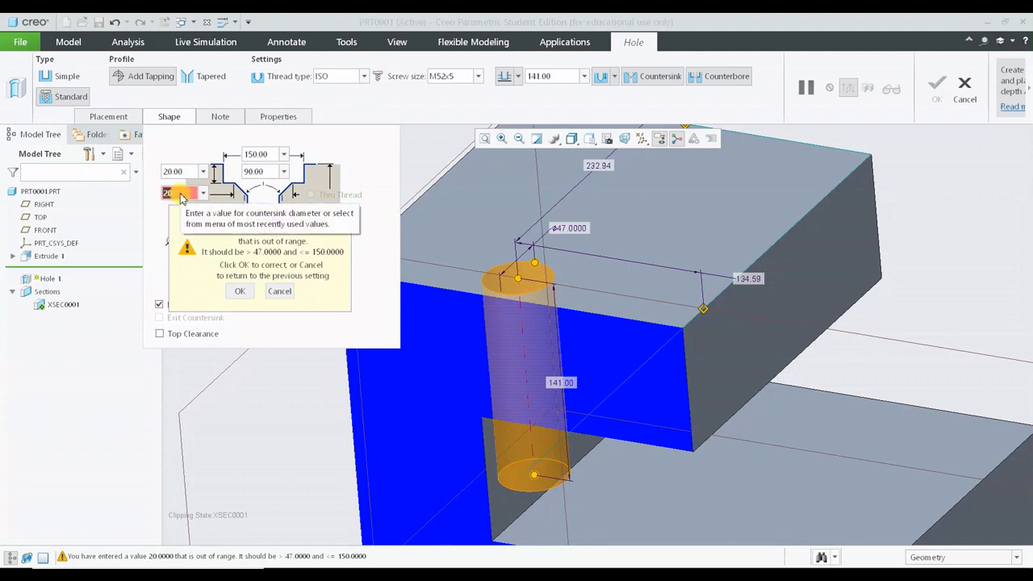
left_click(237, 291)
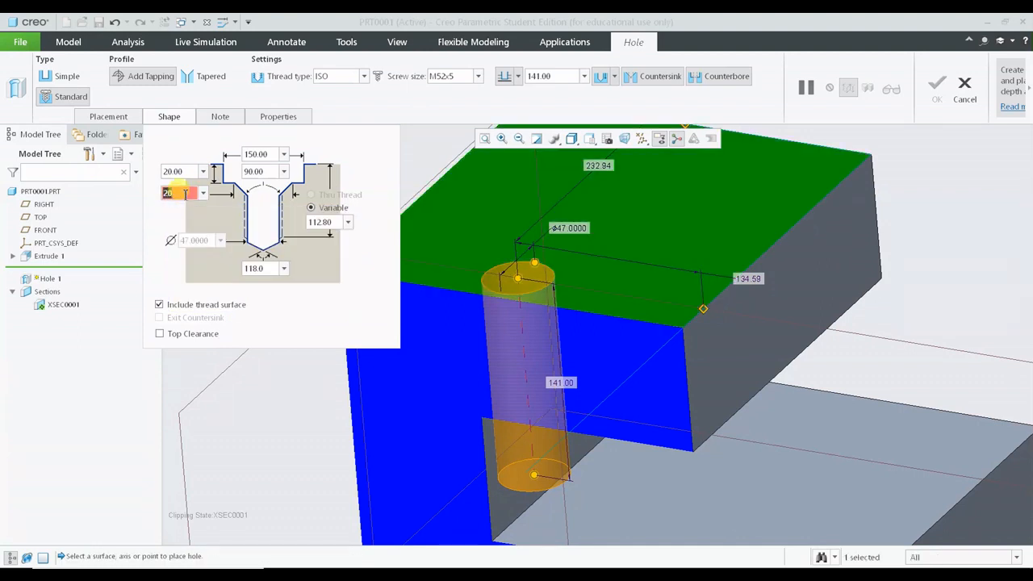
Set the hole's countersink diameter to 60 and complete the hole redefinition.
type("60")
key("Return")
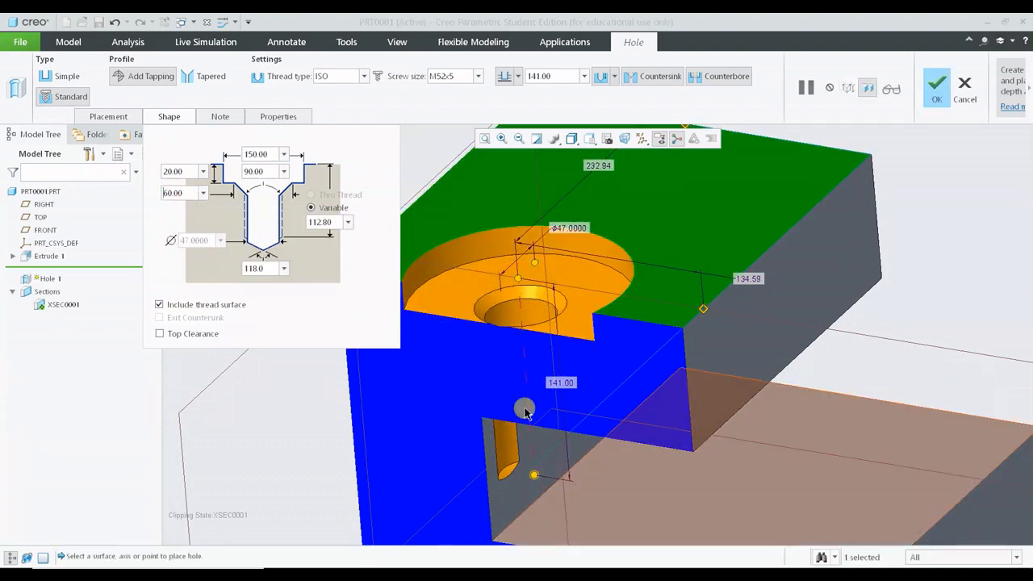
scroll(618, 484, "down", 3)
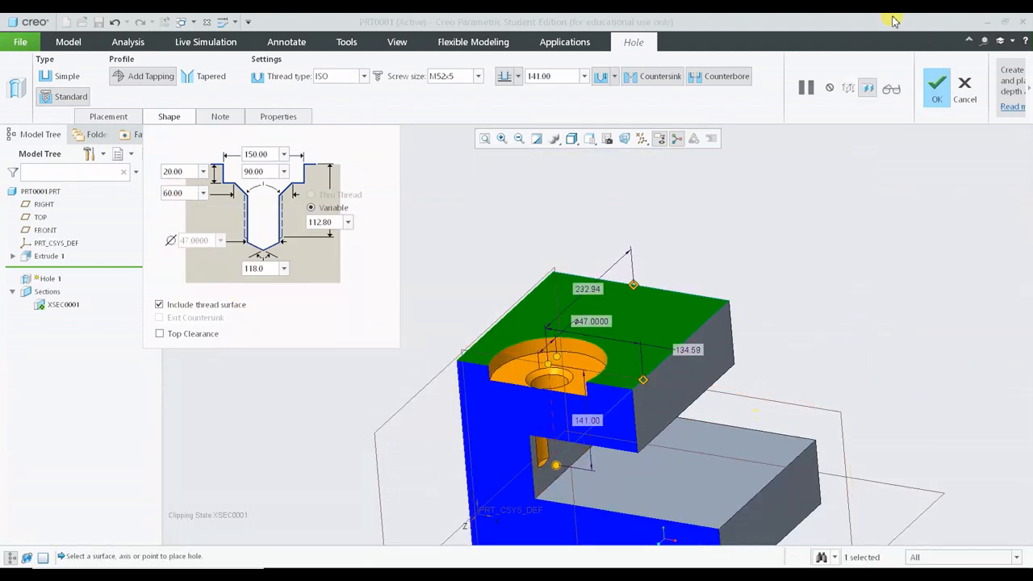
left_click(936, 87)
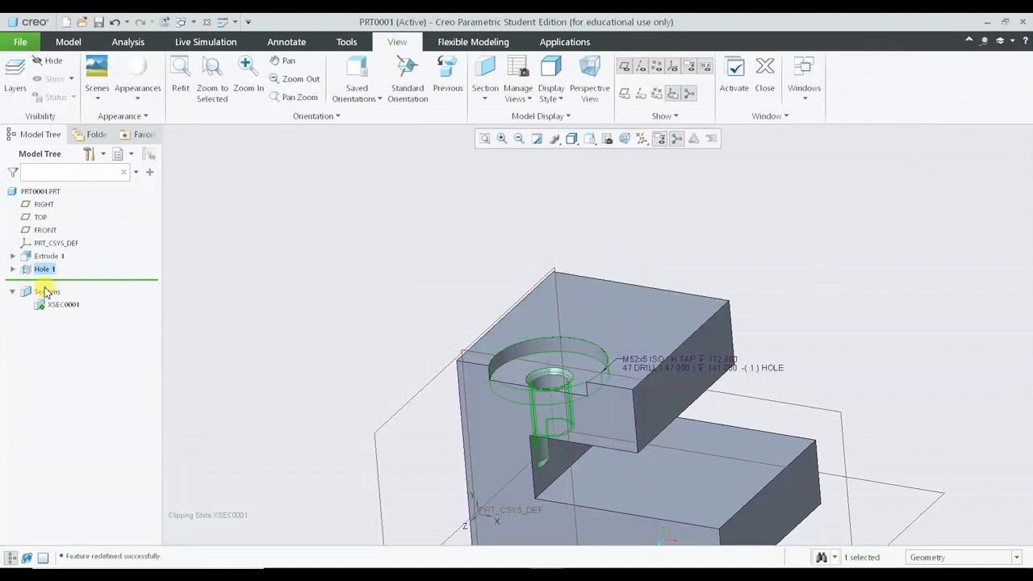
Delete the cross section XSEC0001 and inspect the unsectioned part with its counterbored hole.
left_click(44, 305)
right_click(43, 304)
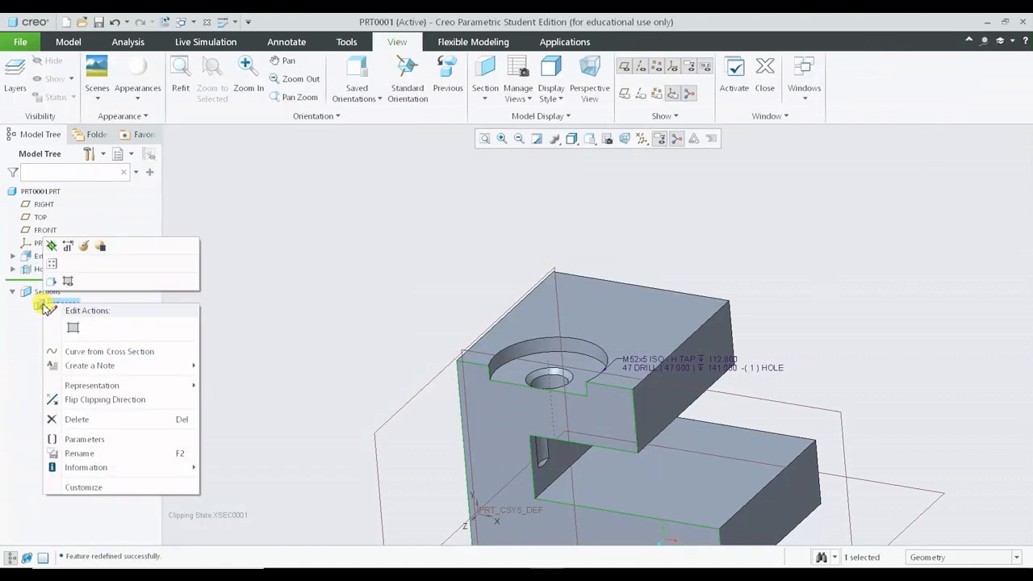
left_click(76, 419)
left_click(461, 308)
middle_click_drag(462, 308, 551, 410)
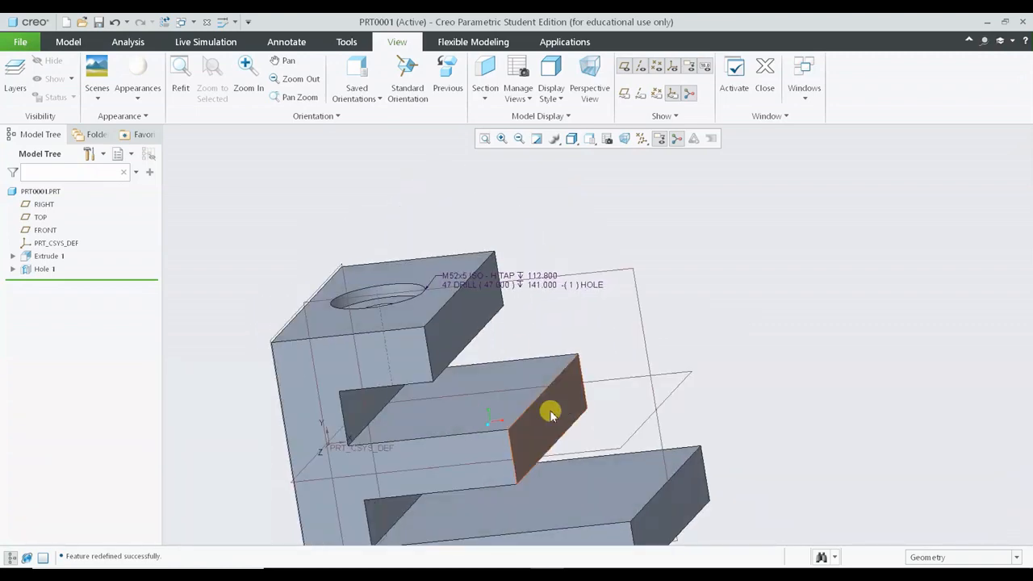
middle_click_drag(463, 322, 305, 342)
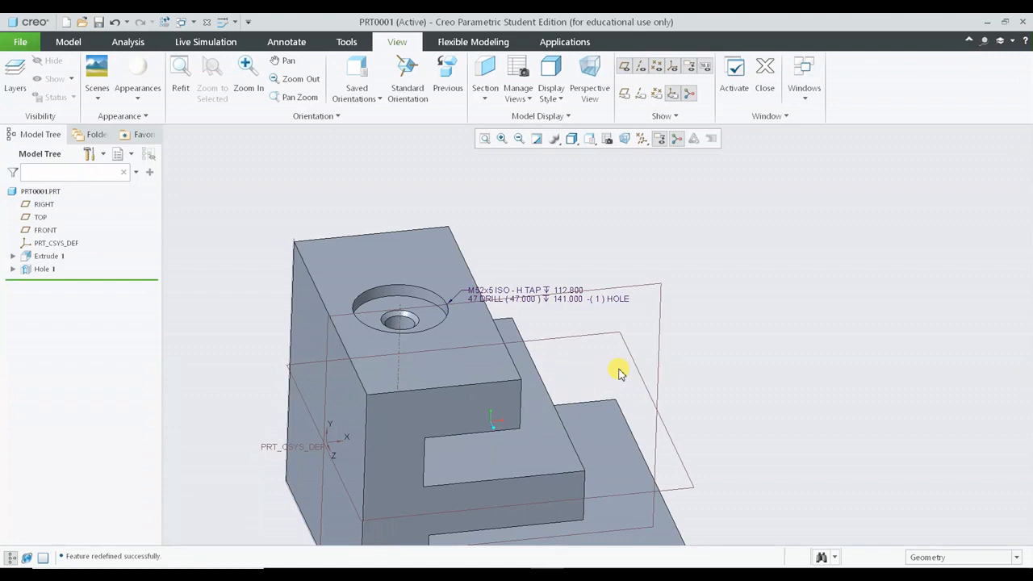
left_click(42, 268)
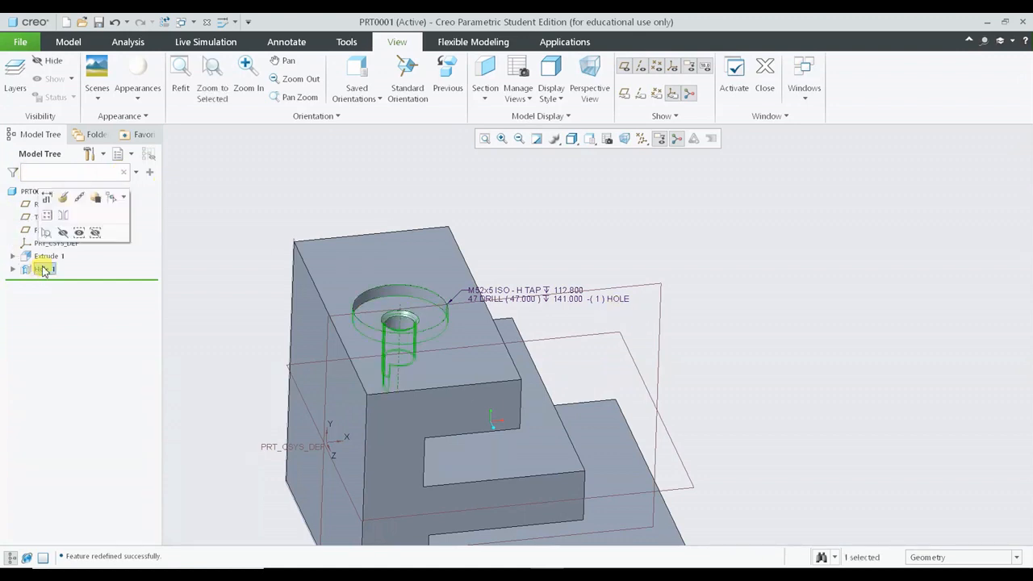
left_click(65, 200)
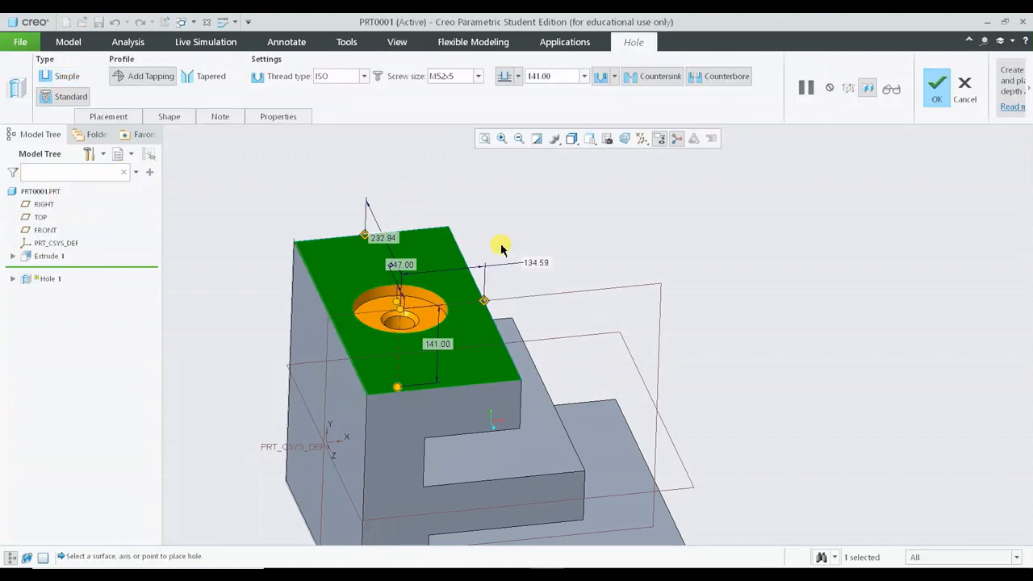
left_click(61, 76)
left_click(964, 87)
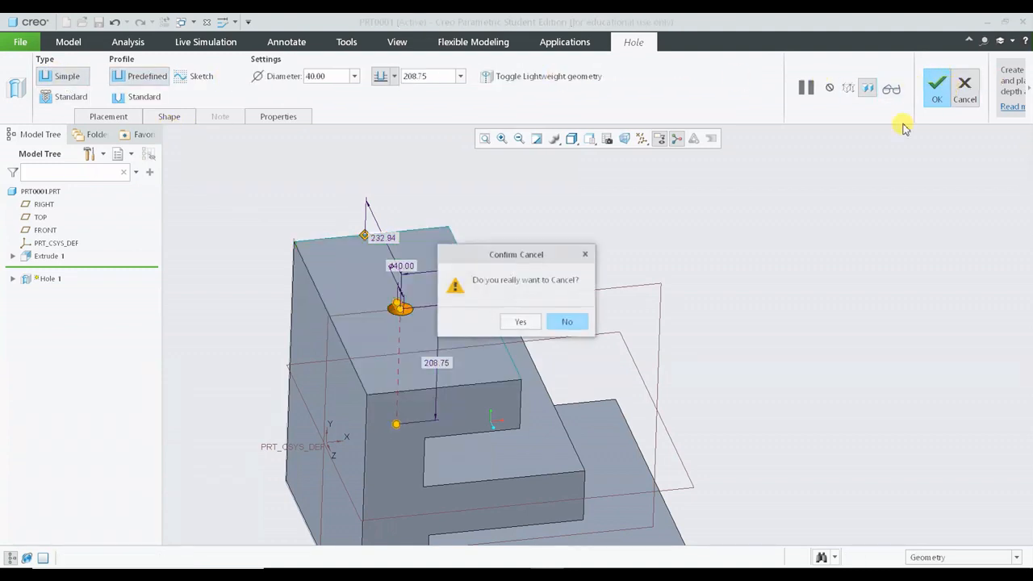
left_click(518, 322)
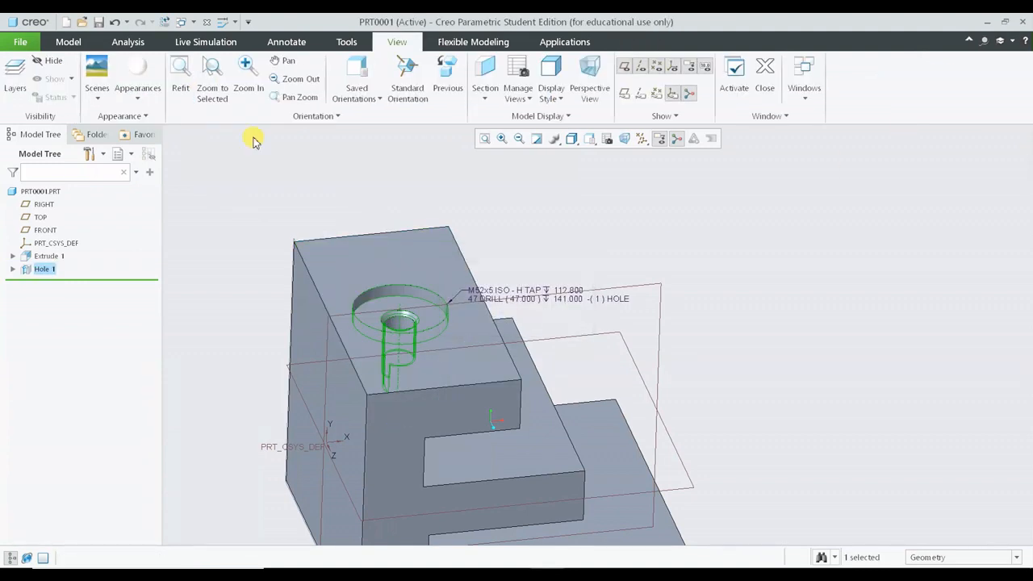
Redefine Hole 1 as a Simple hole with the Predefined profile and accept the change.
right_click(40, 267)
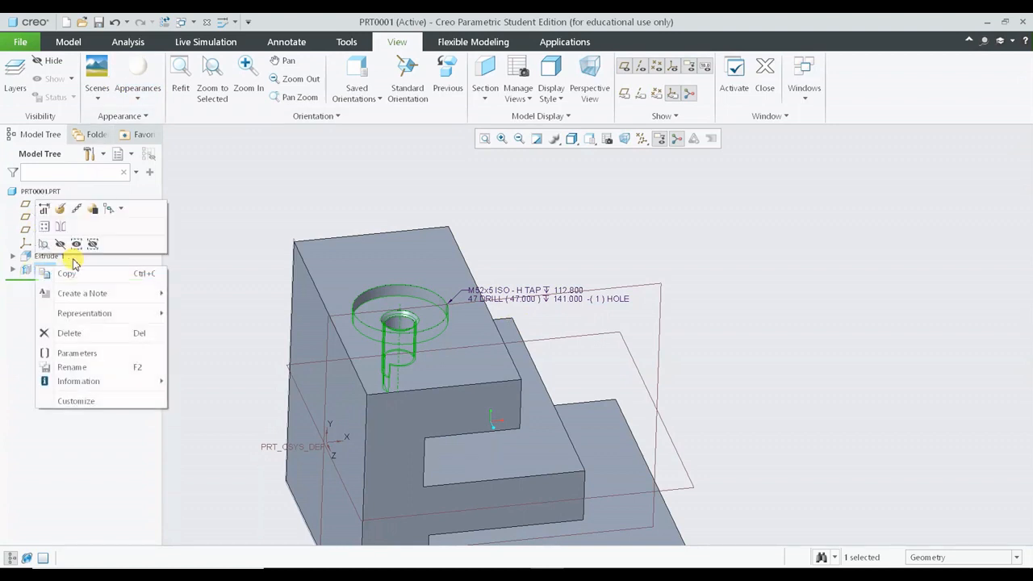
left_click(48, 208)
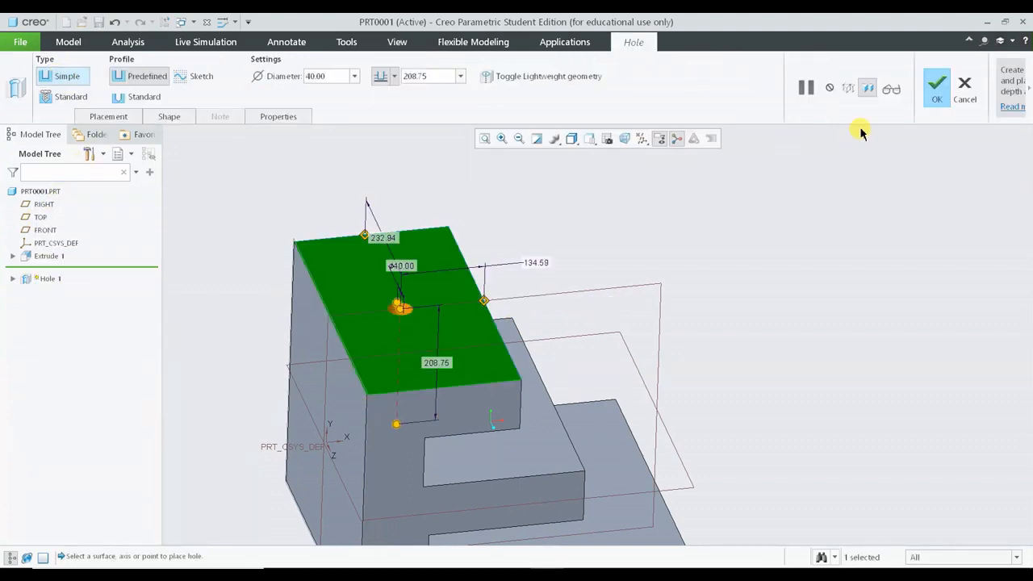
left_click(933, 91)
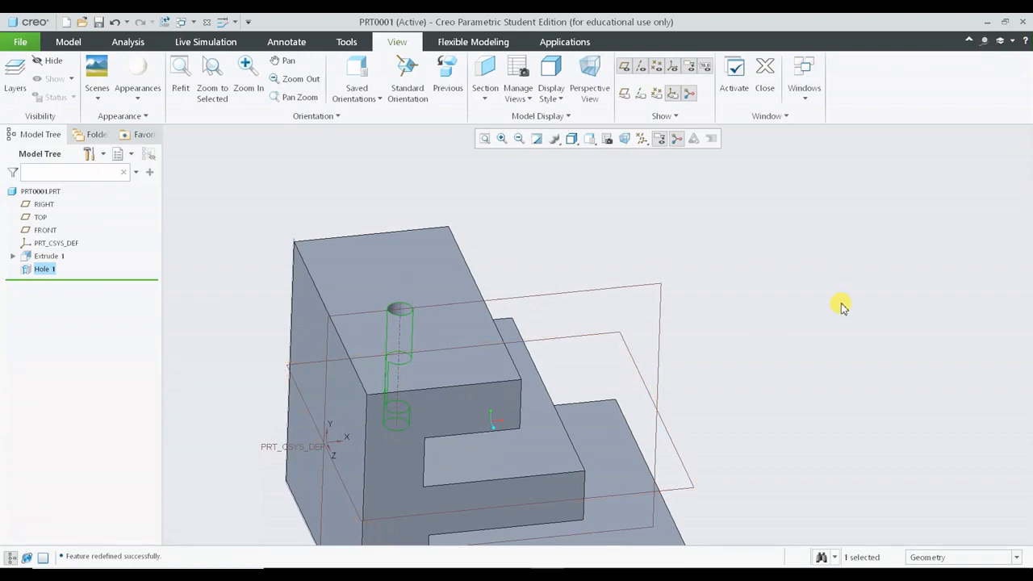
left_click(840, 306)
middle_click_drag(841, 306, 725, 362)
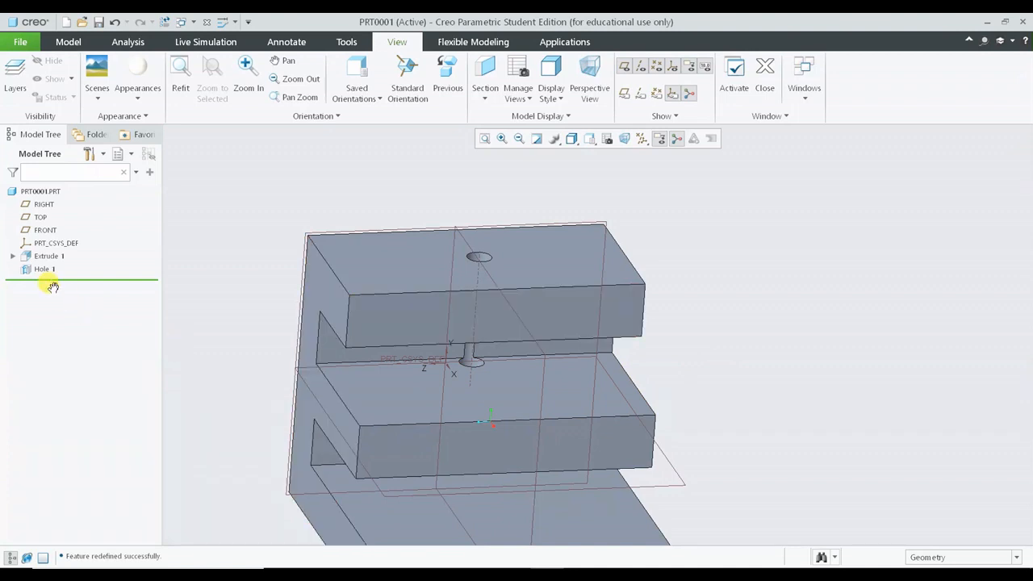
Switch Hole 1 to lightweight geometry and inspect its simplified representation on the upper block.
left_click(44, 268)
left_click(74, 195)
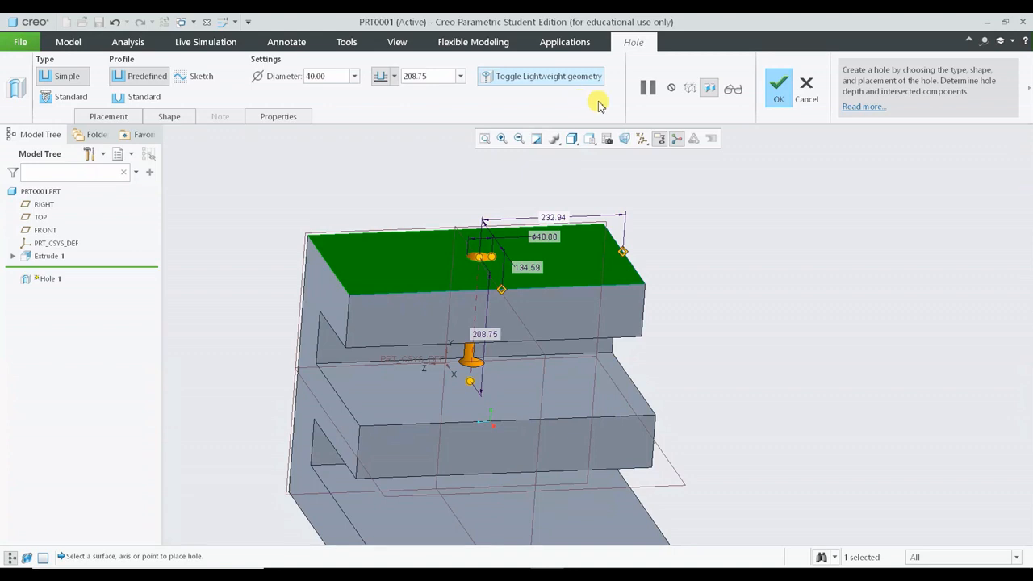
left_click(788, 97)
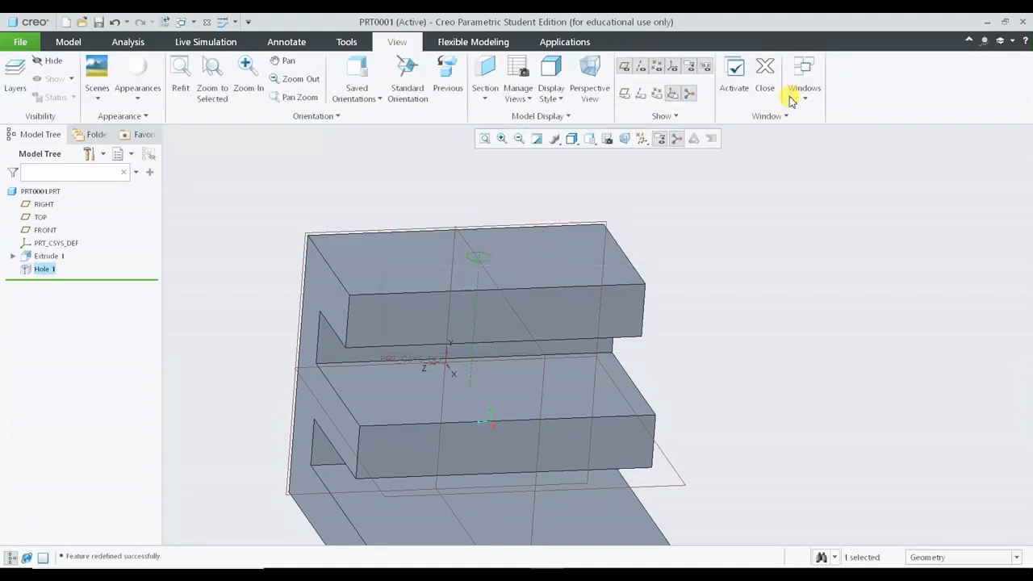
left_click(732, 339)
middle_click_drag(407, 271, 608, 352)
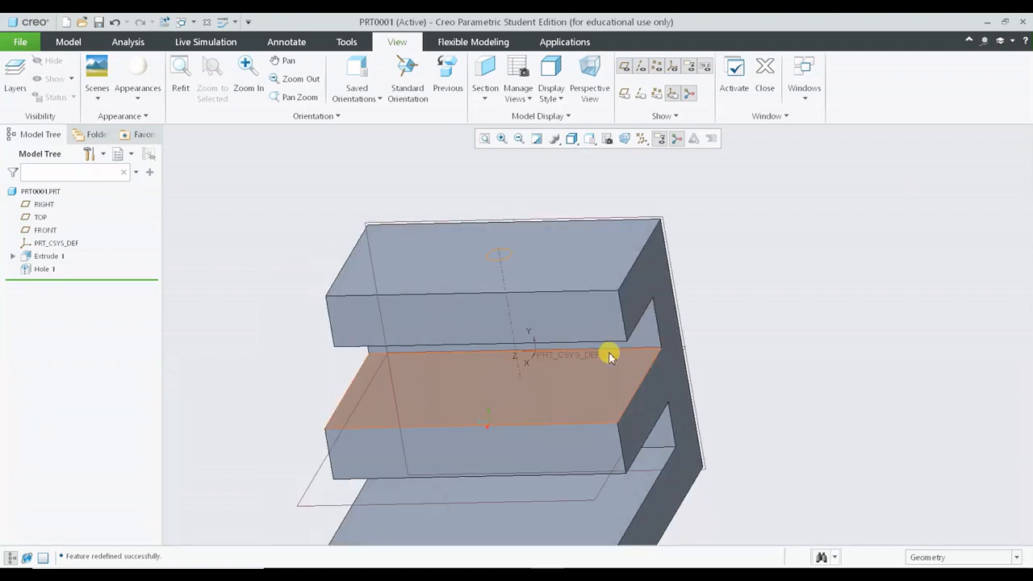
scroll(500, 264, "down", 2)
scroll(499, 264, "down", 1)
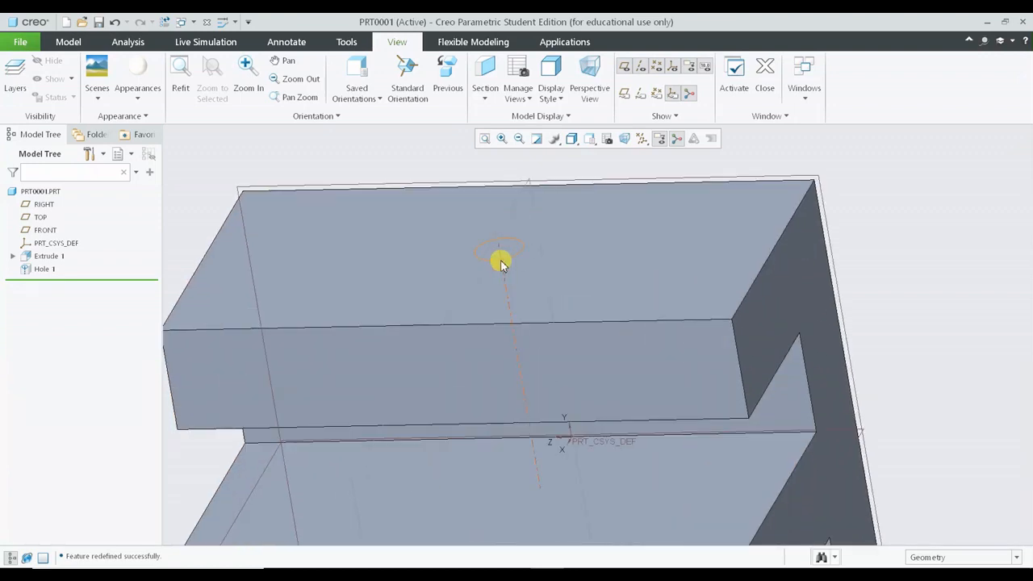
Redefine Hole 1 with lightweight geometry switched off, accept the change and inspect the full hole in the upper block.
middle_click_drag(538, 350, 445, 253)
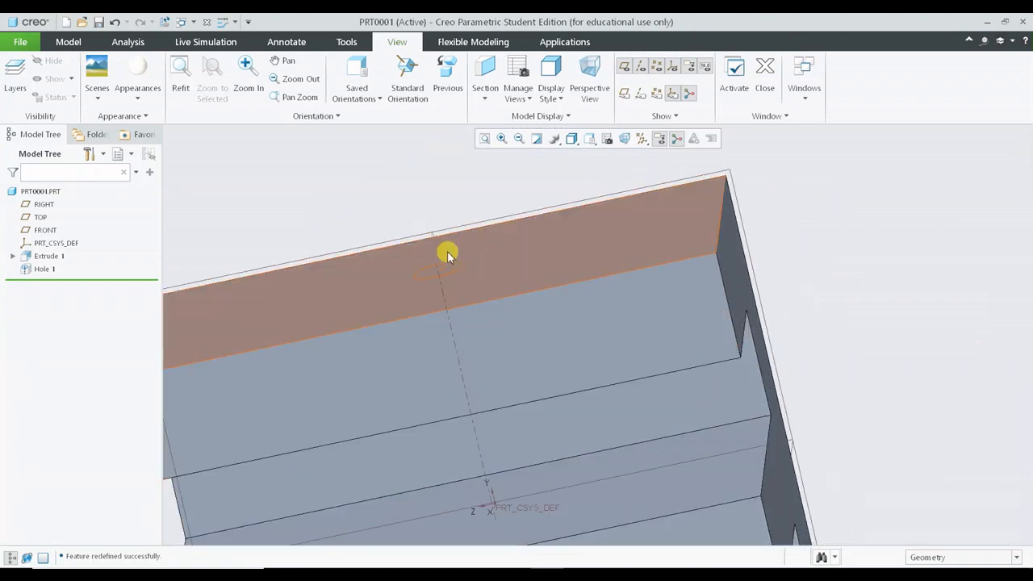
middle_click_drag(475, 304, 555, 305)
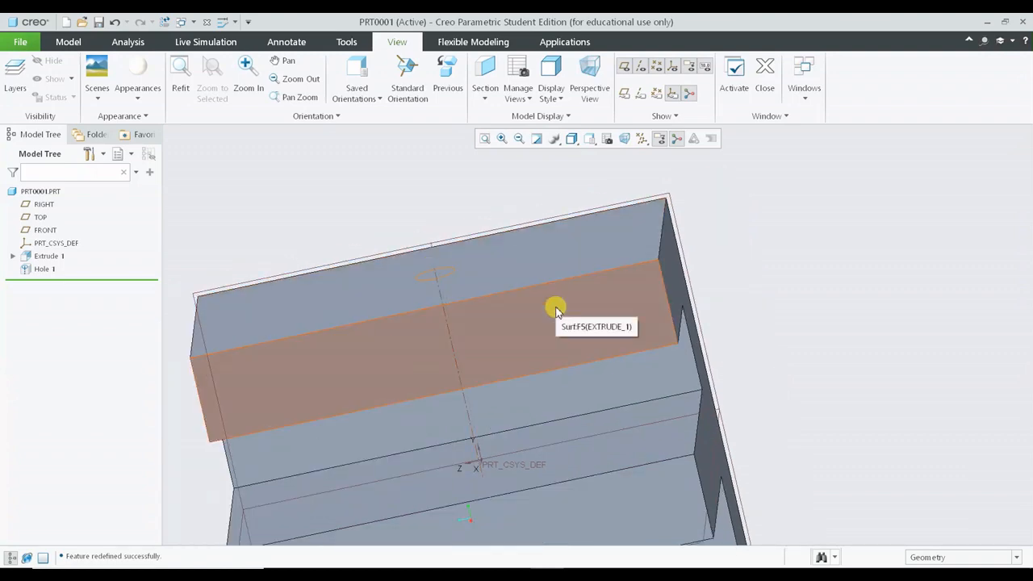
middle_click_drag(592, 364, 809, 379)
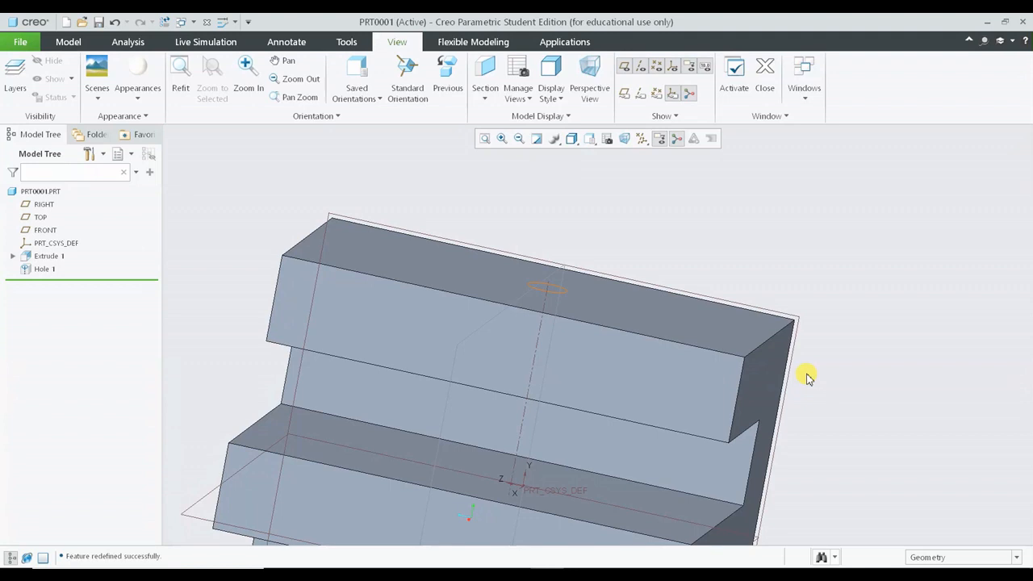
middle_click_drag(809, 379, 571, 301)
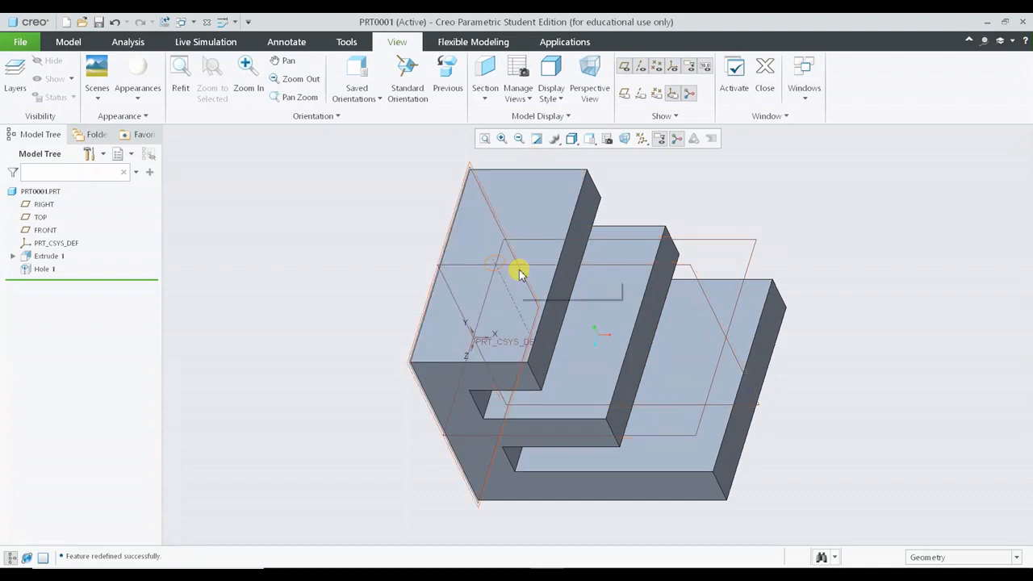
left_click(34, 269)
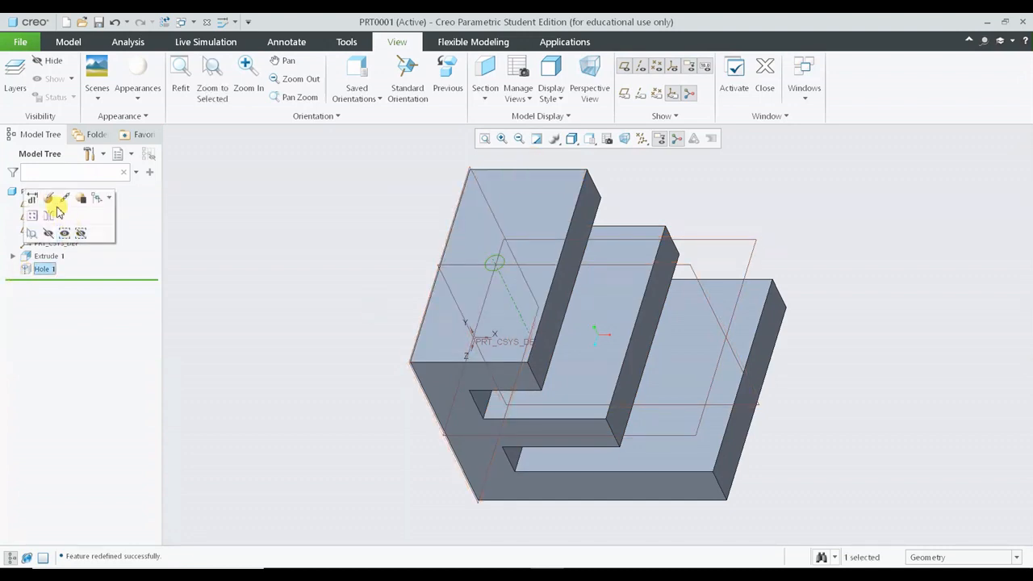
left_click(49, 197)
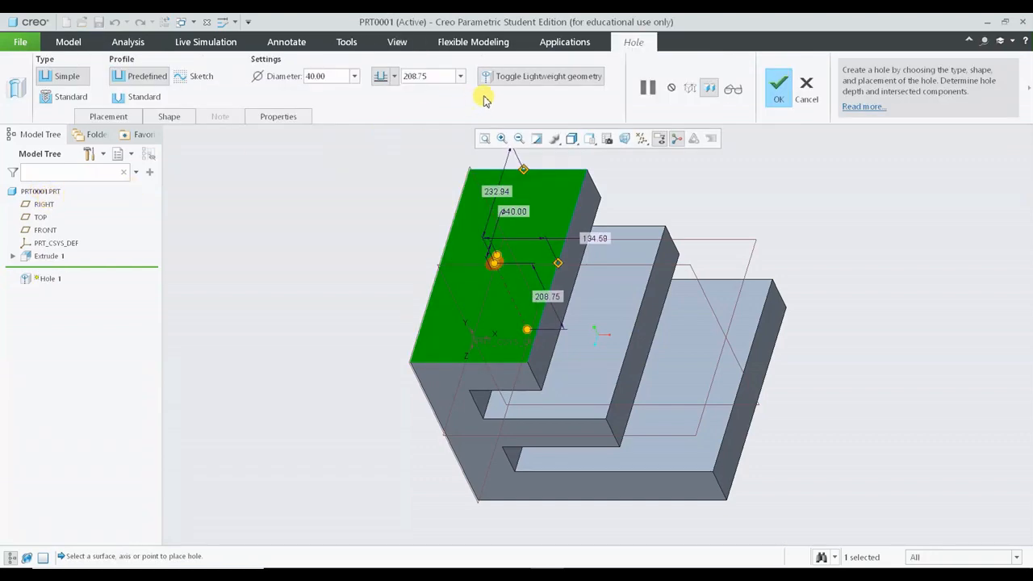
left_click(778, 97)
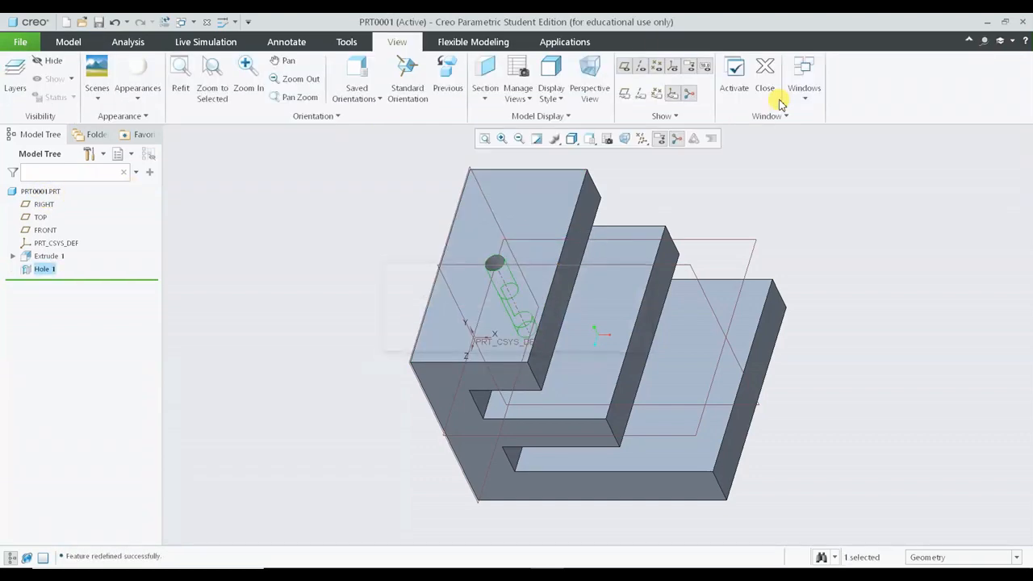
middle_click_drag(675, 223, 492, 202)
middle_click_drag(453, 202, 346, 271)
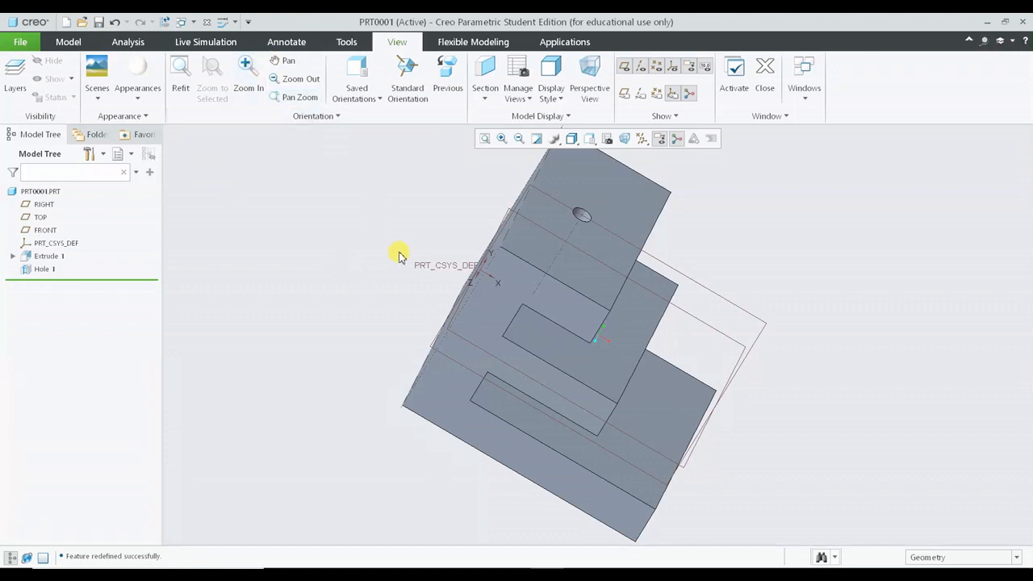
left_click(72, 44)
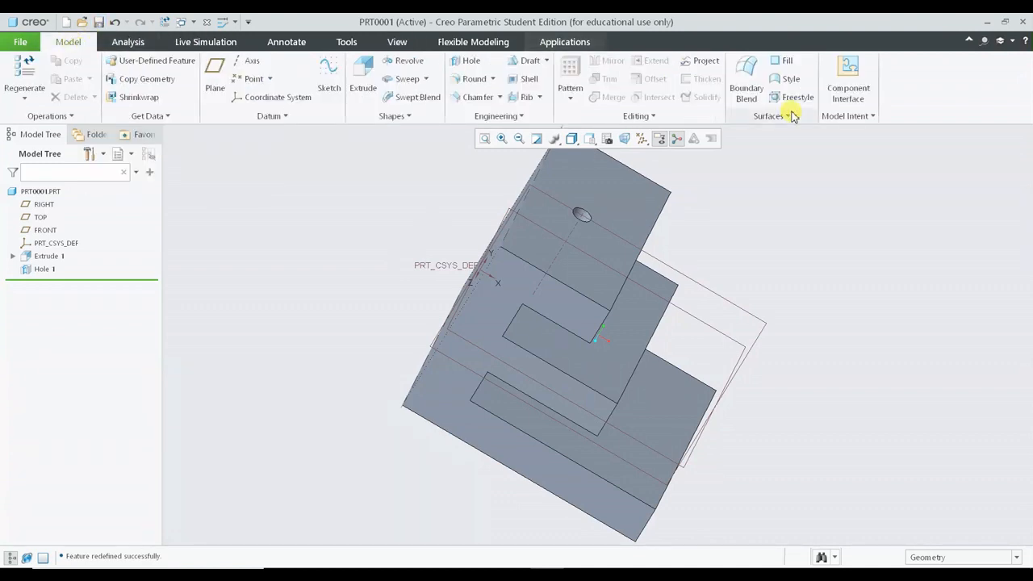